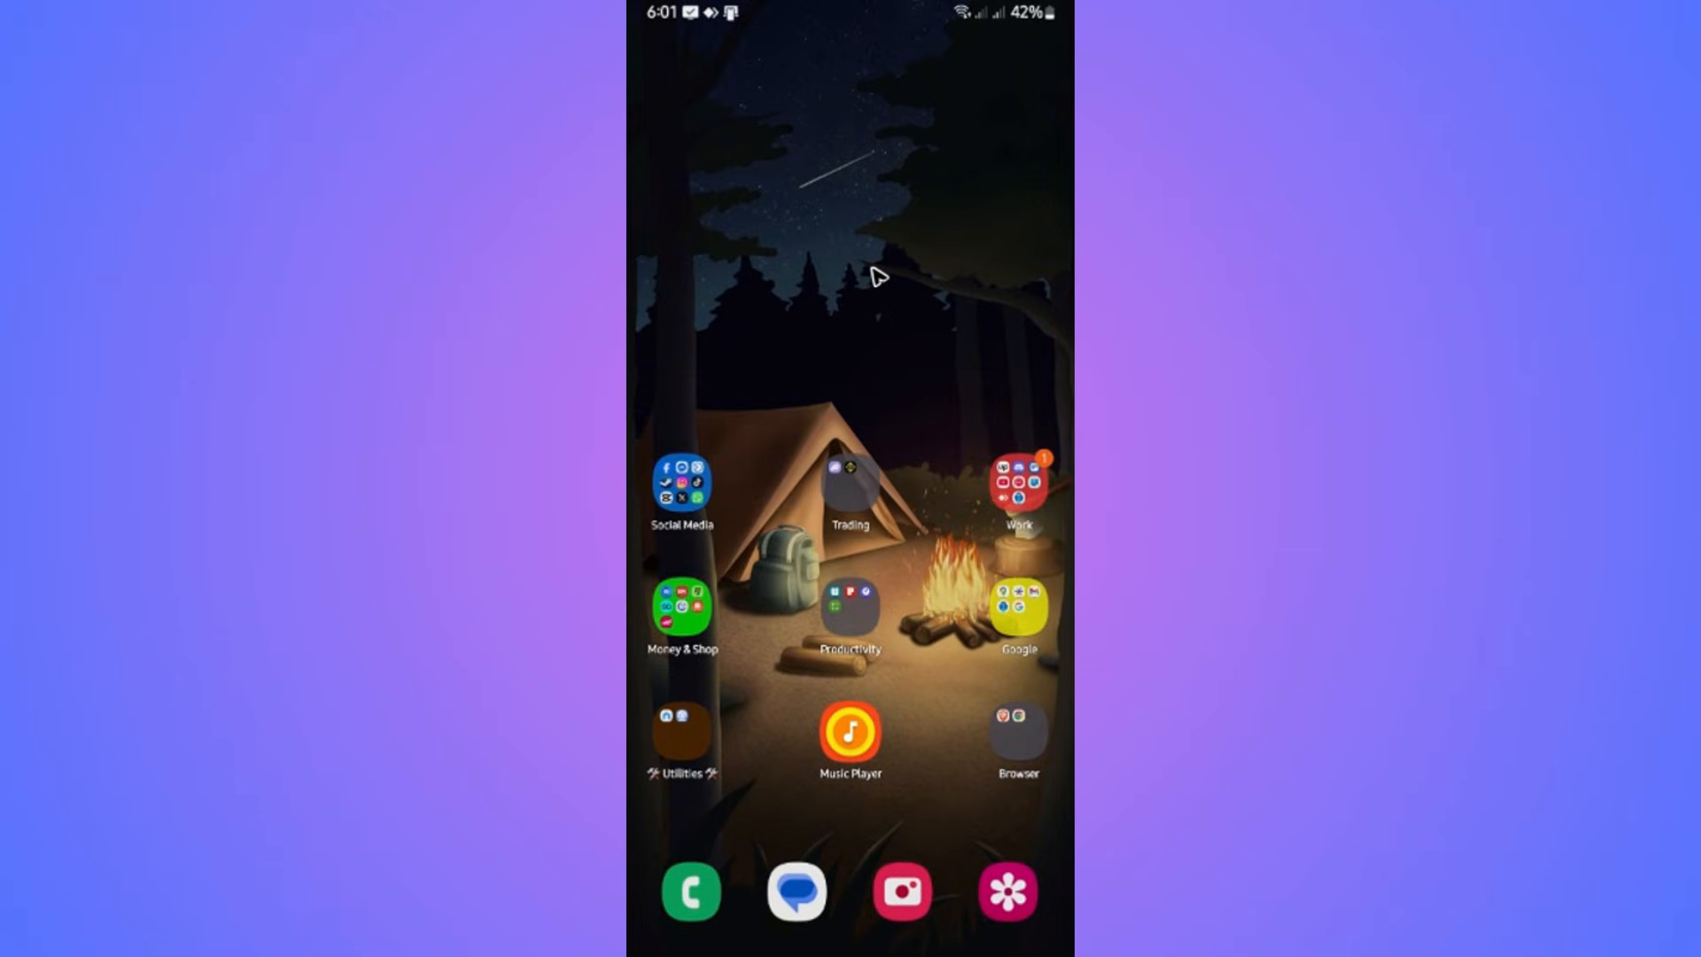
- Enter home screen edit mode by long-pressing an empty area
left_click(877, 278)
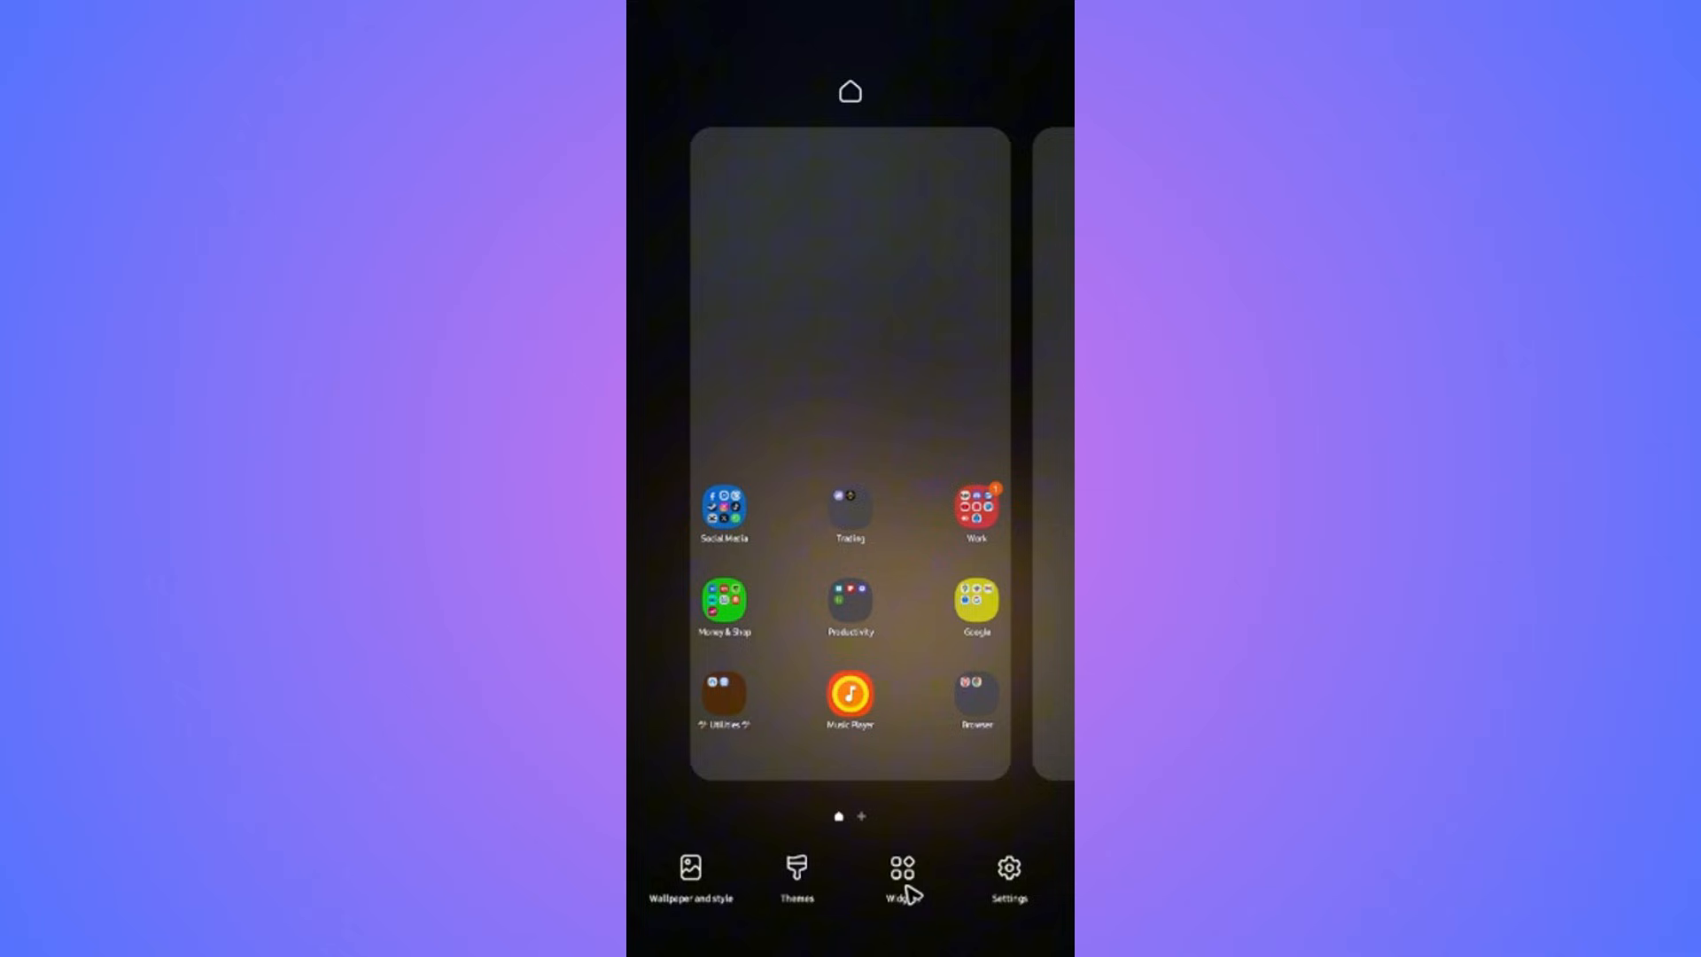
left_click(912, 893)
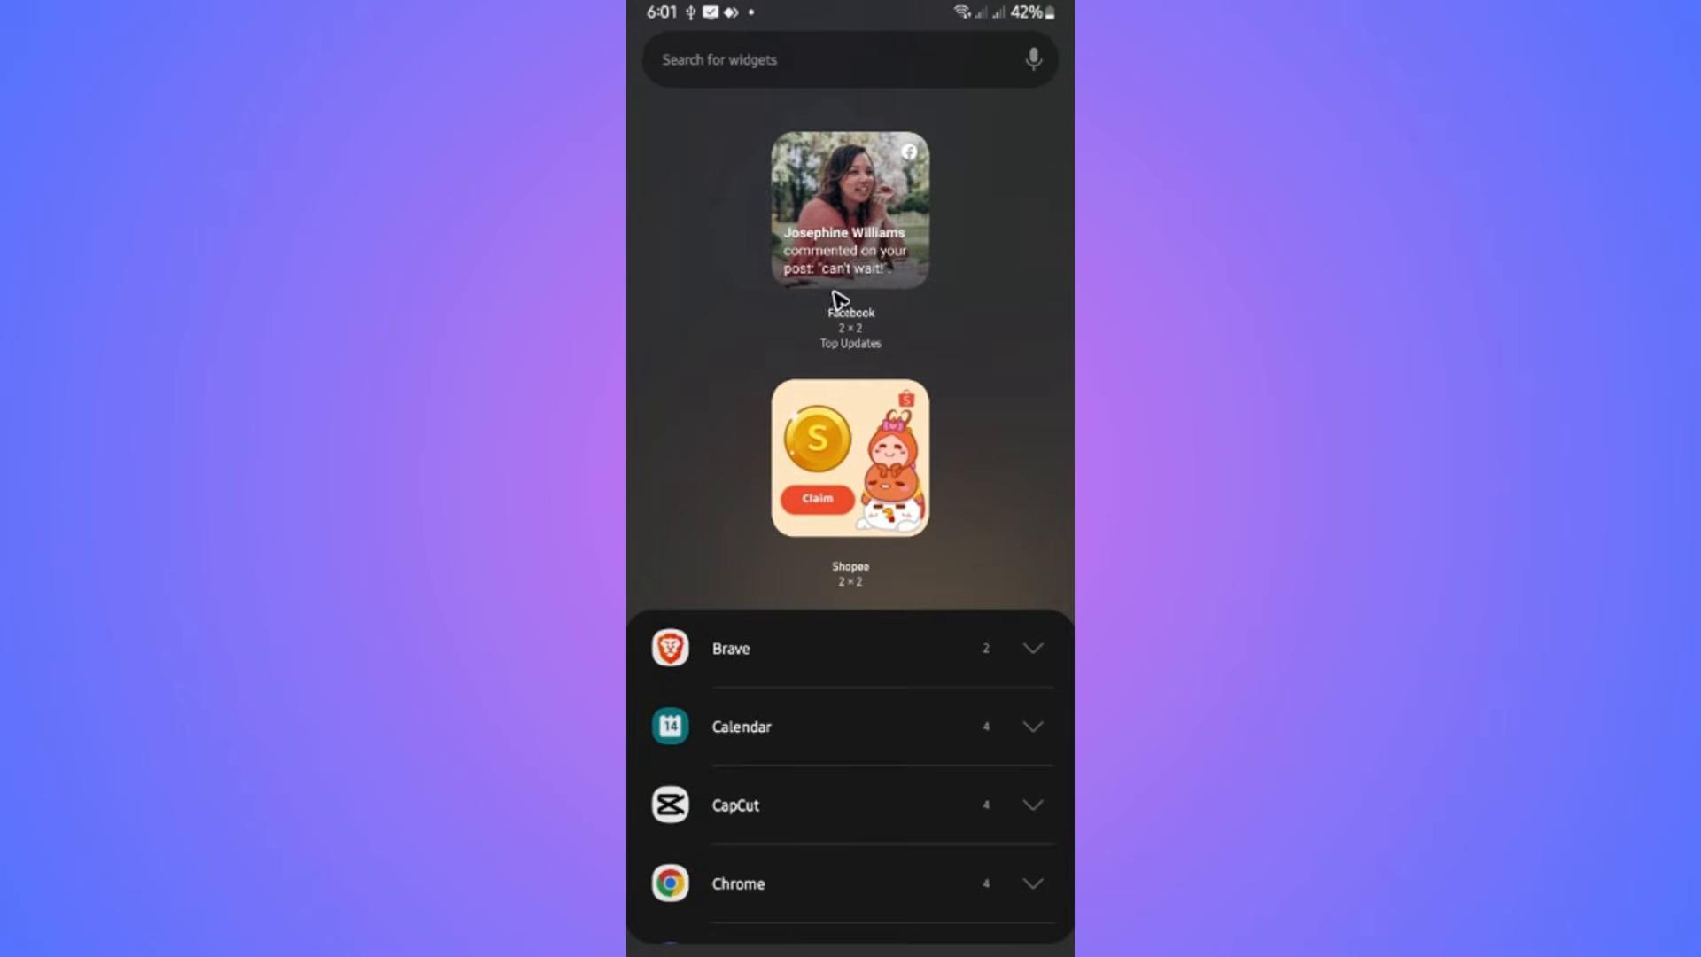
left_click_drag(871, 824, 865, 179)
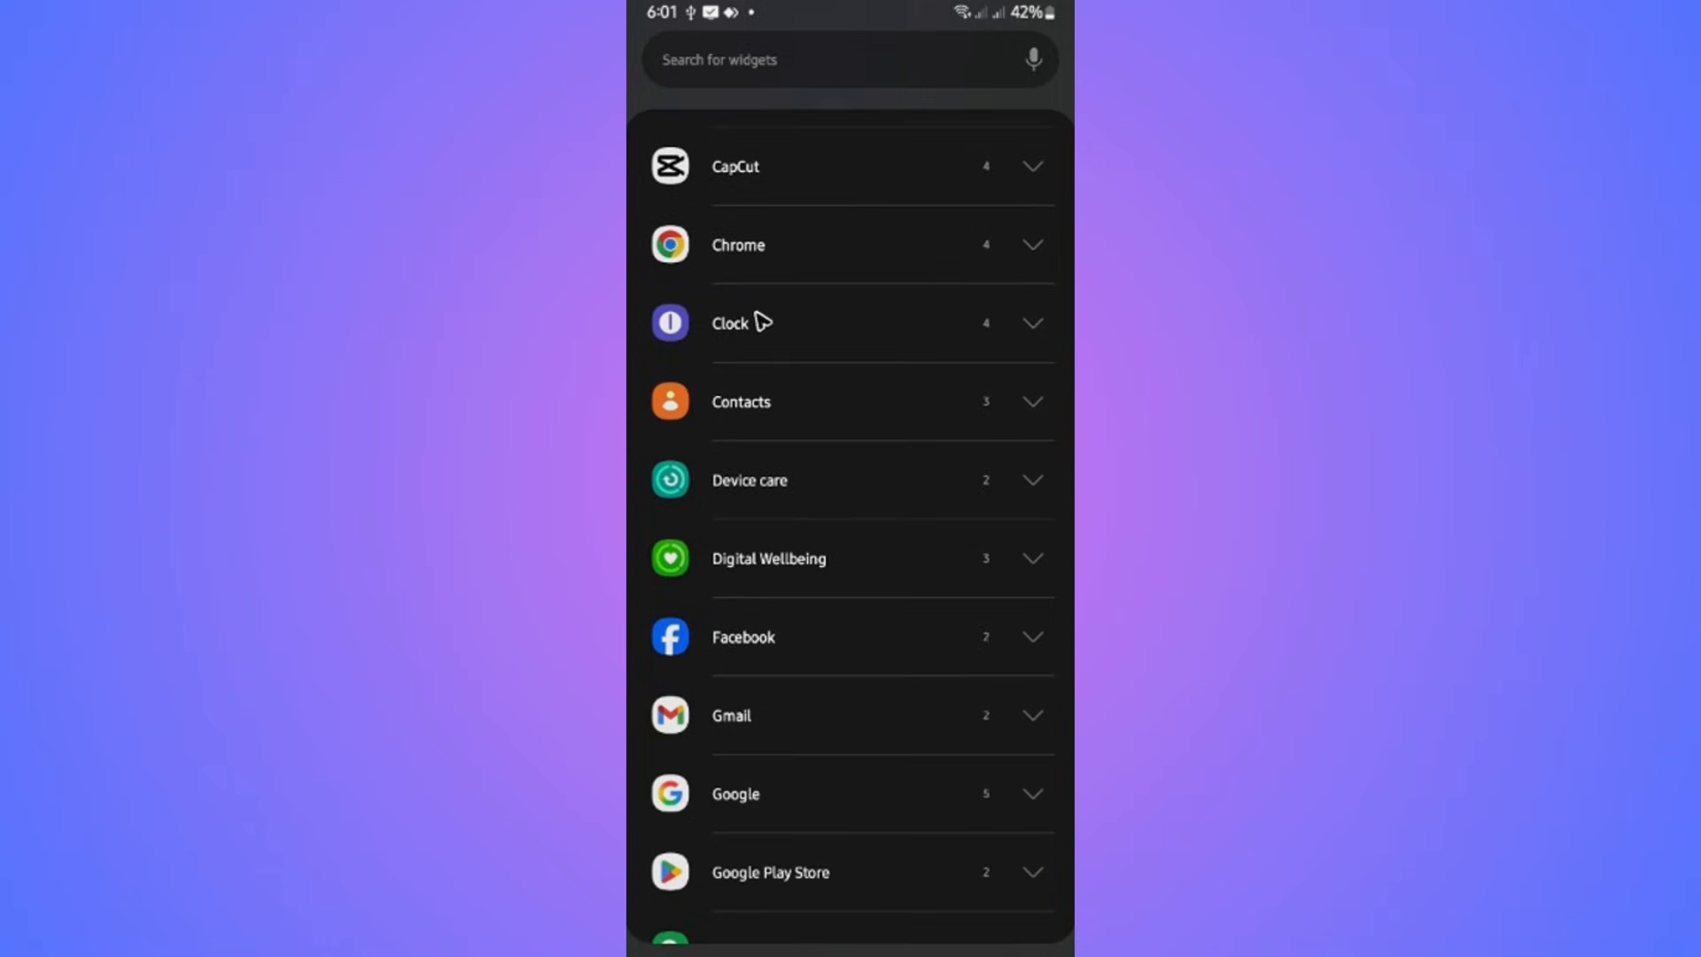
scroll(864, 398, "down", 10)
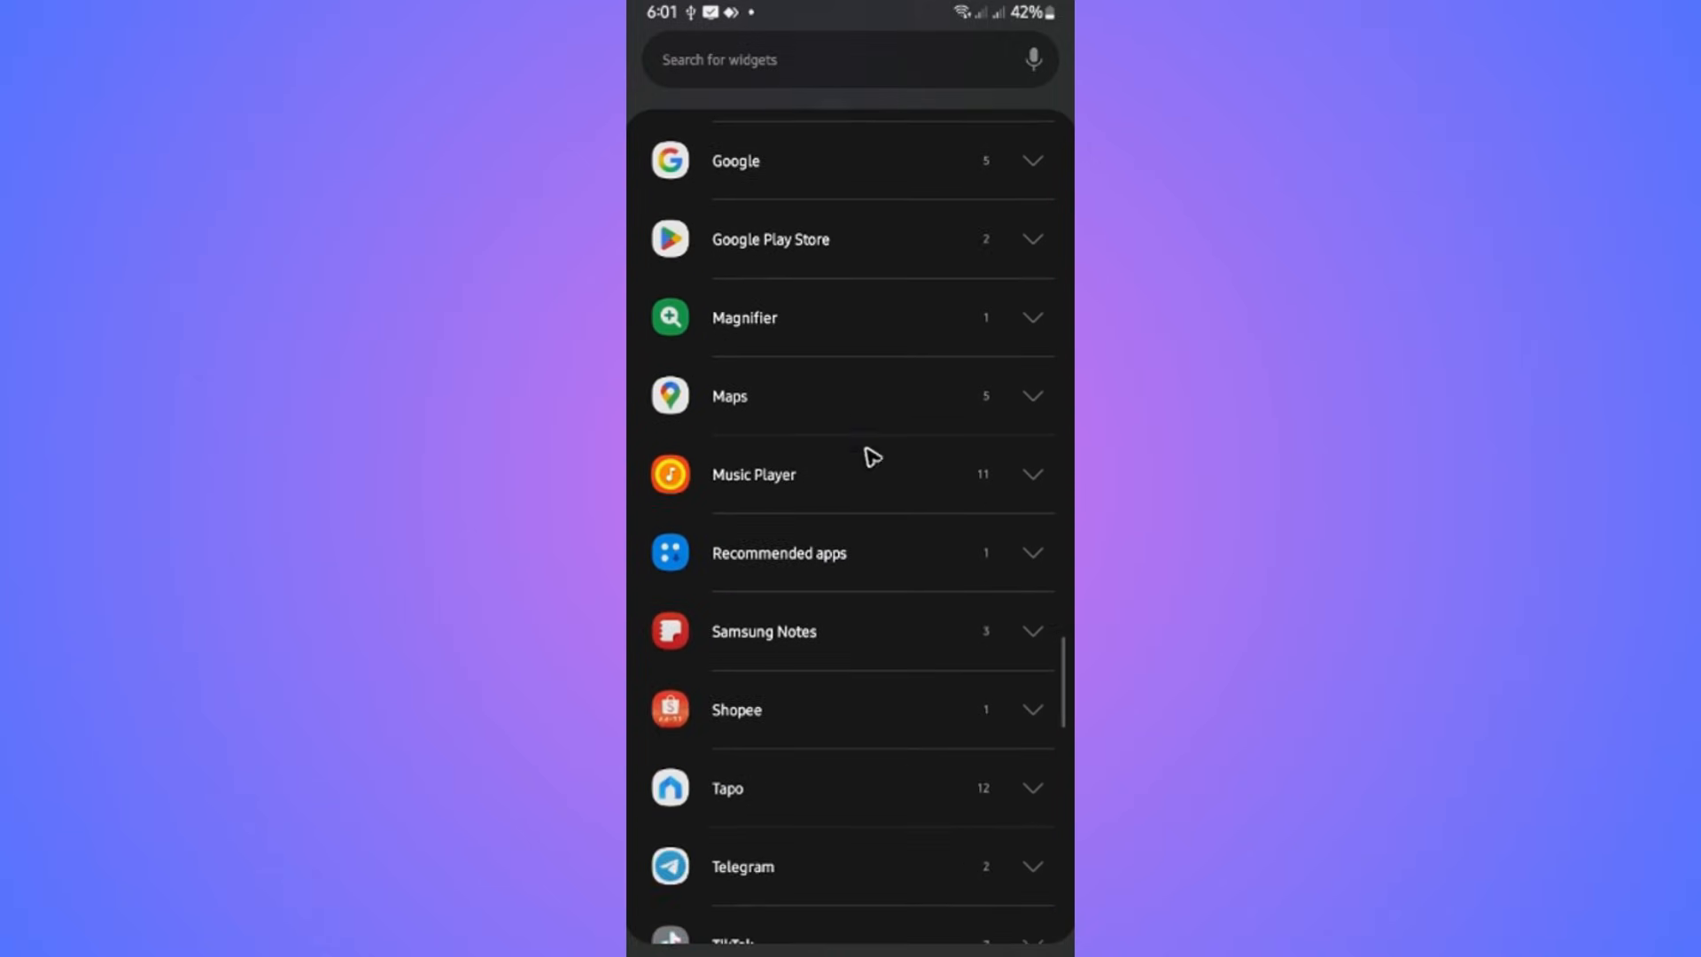
scroll(871, 358, "down", 2)
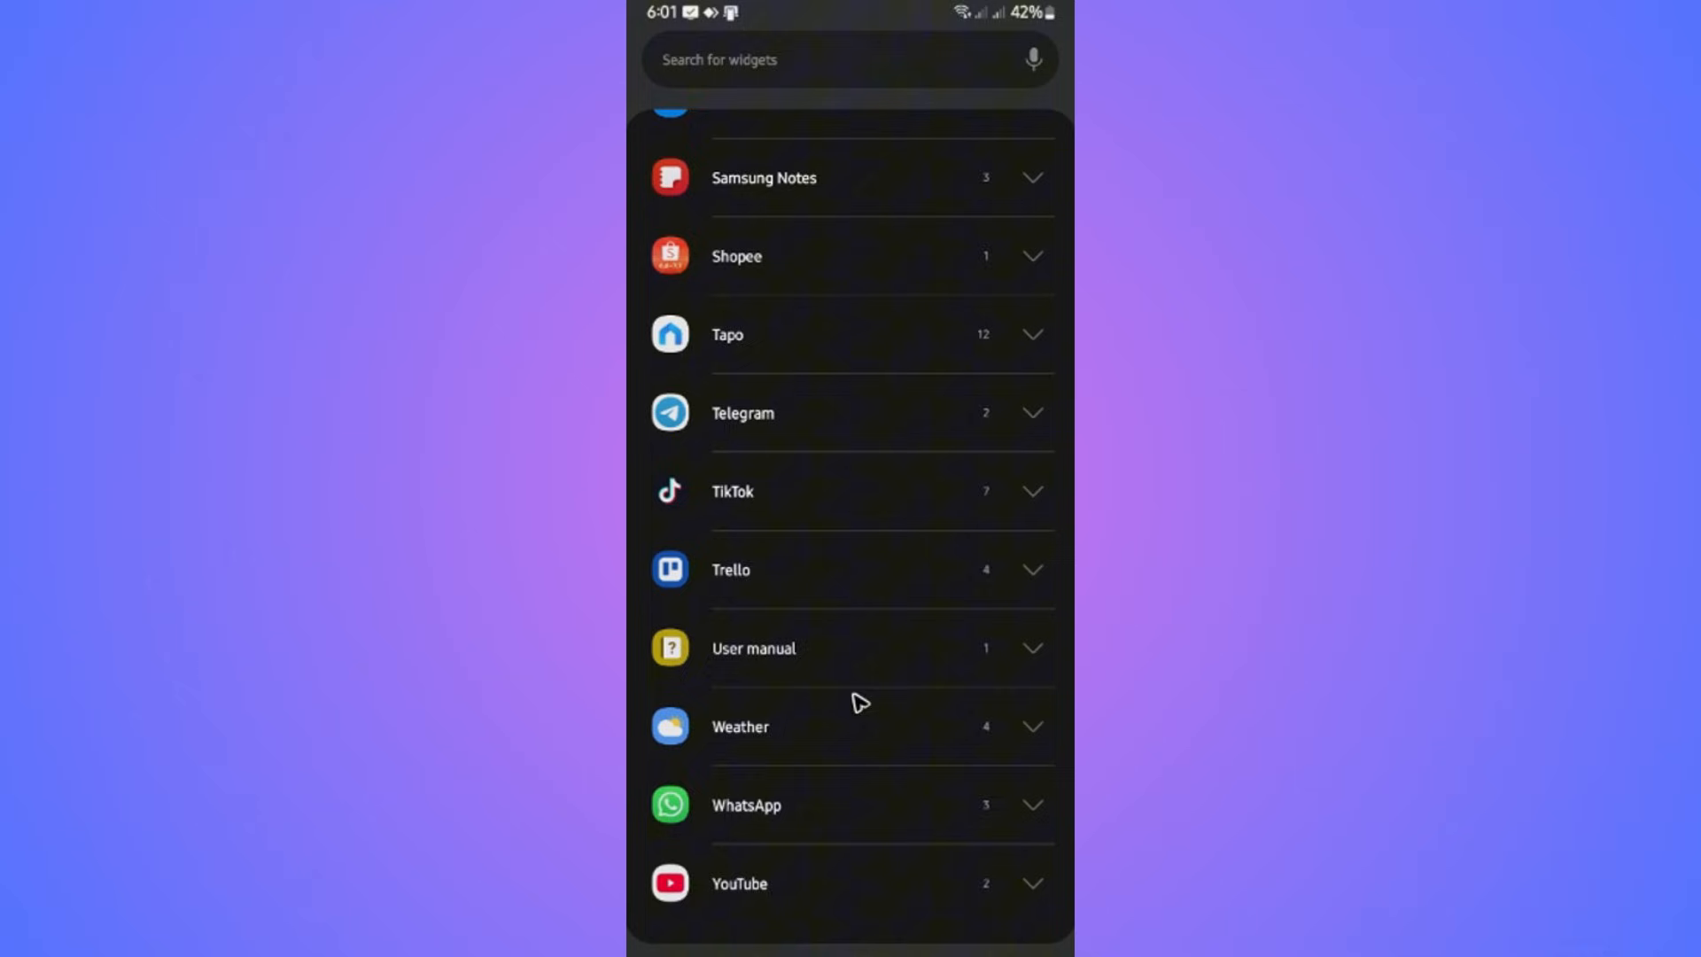
scroll(854, 417, "up", 2)
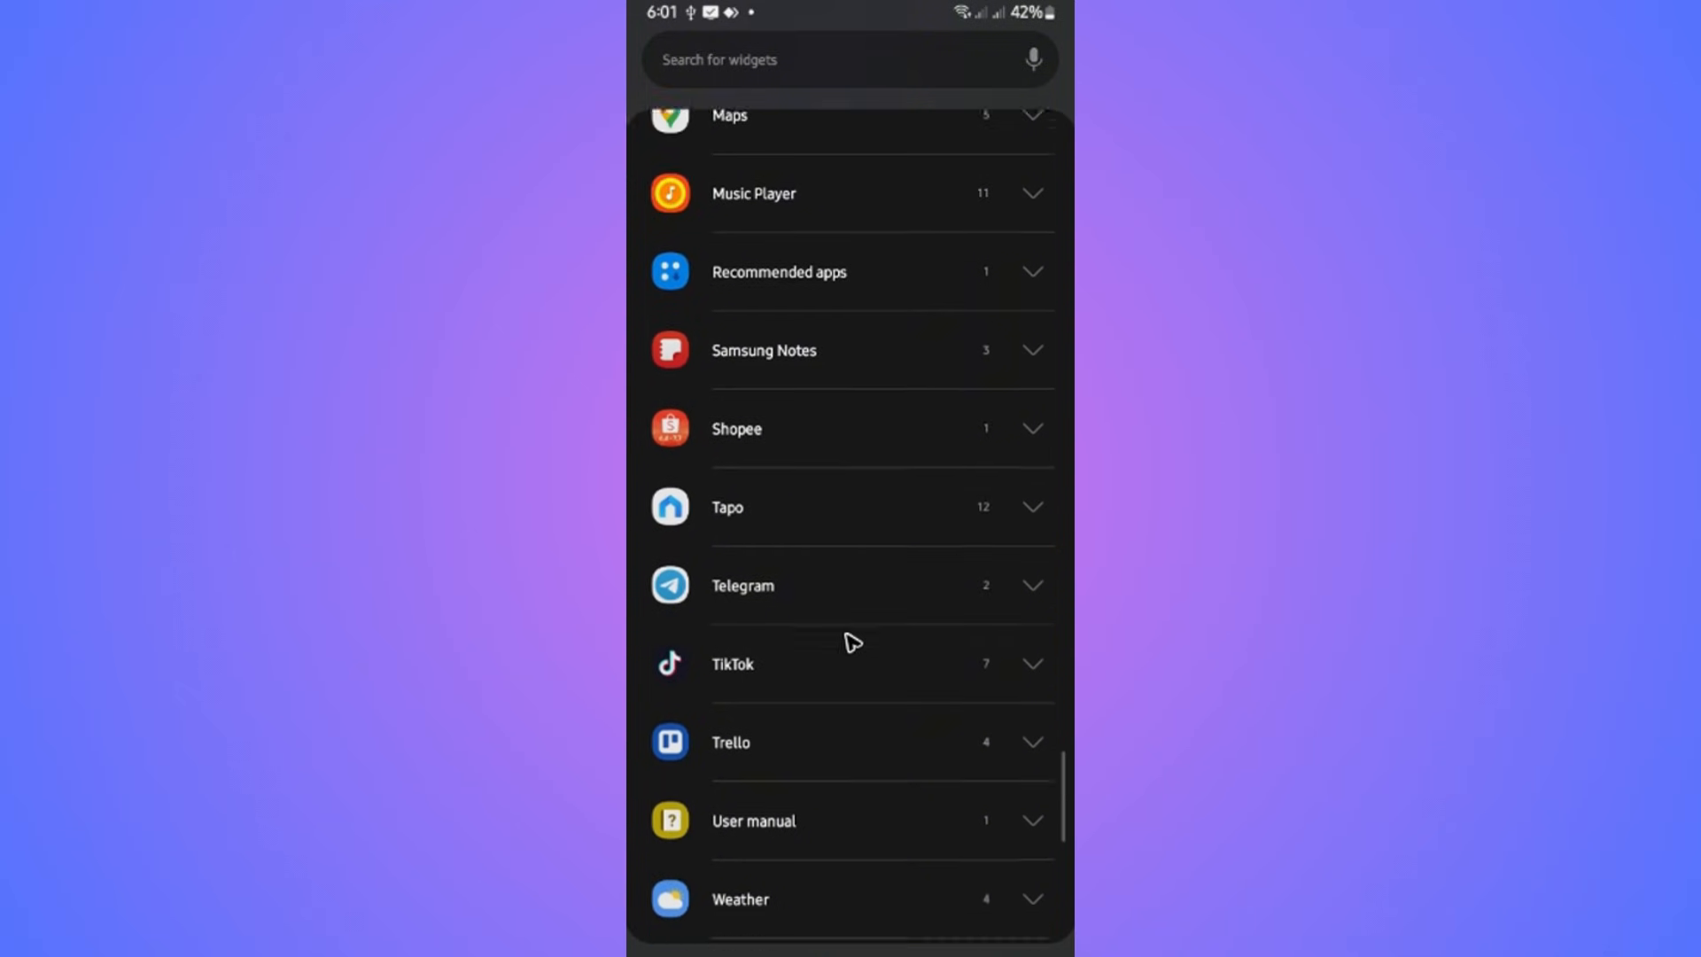
scroll(864, 439, "up", 3)
scroll(909, 472, "up", 2)
scroll(865, 466, "up", 2)
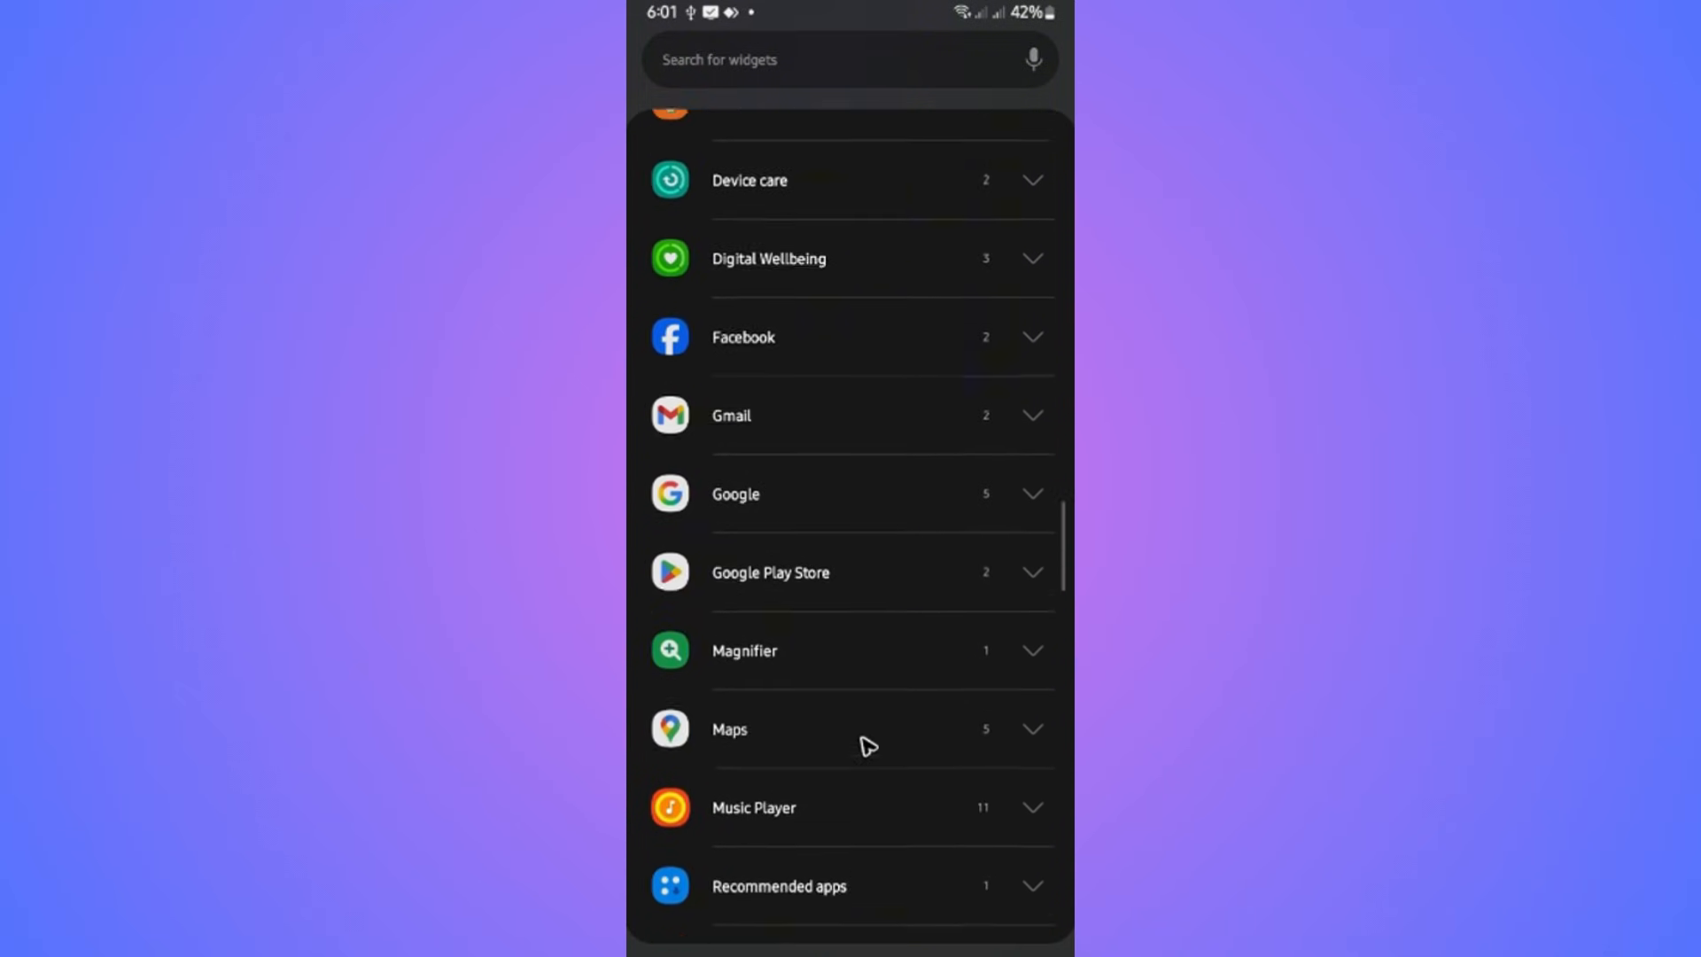
scroll(851, 452, "up", 1)
scroll(878, 486, "down", 2)
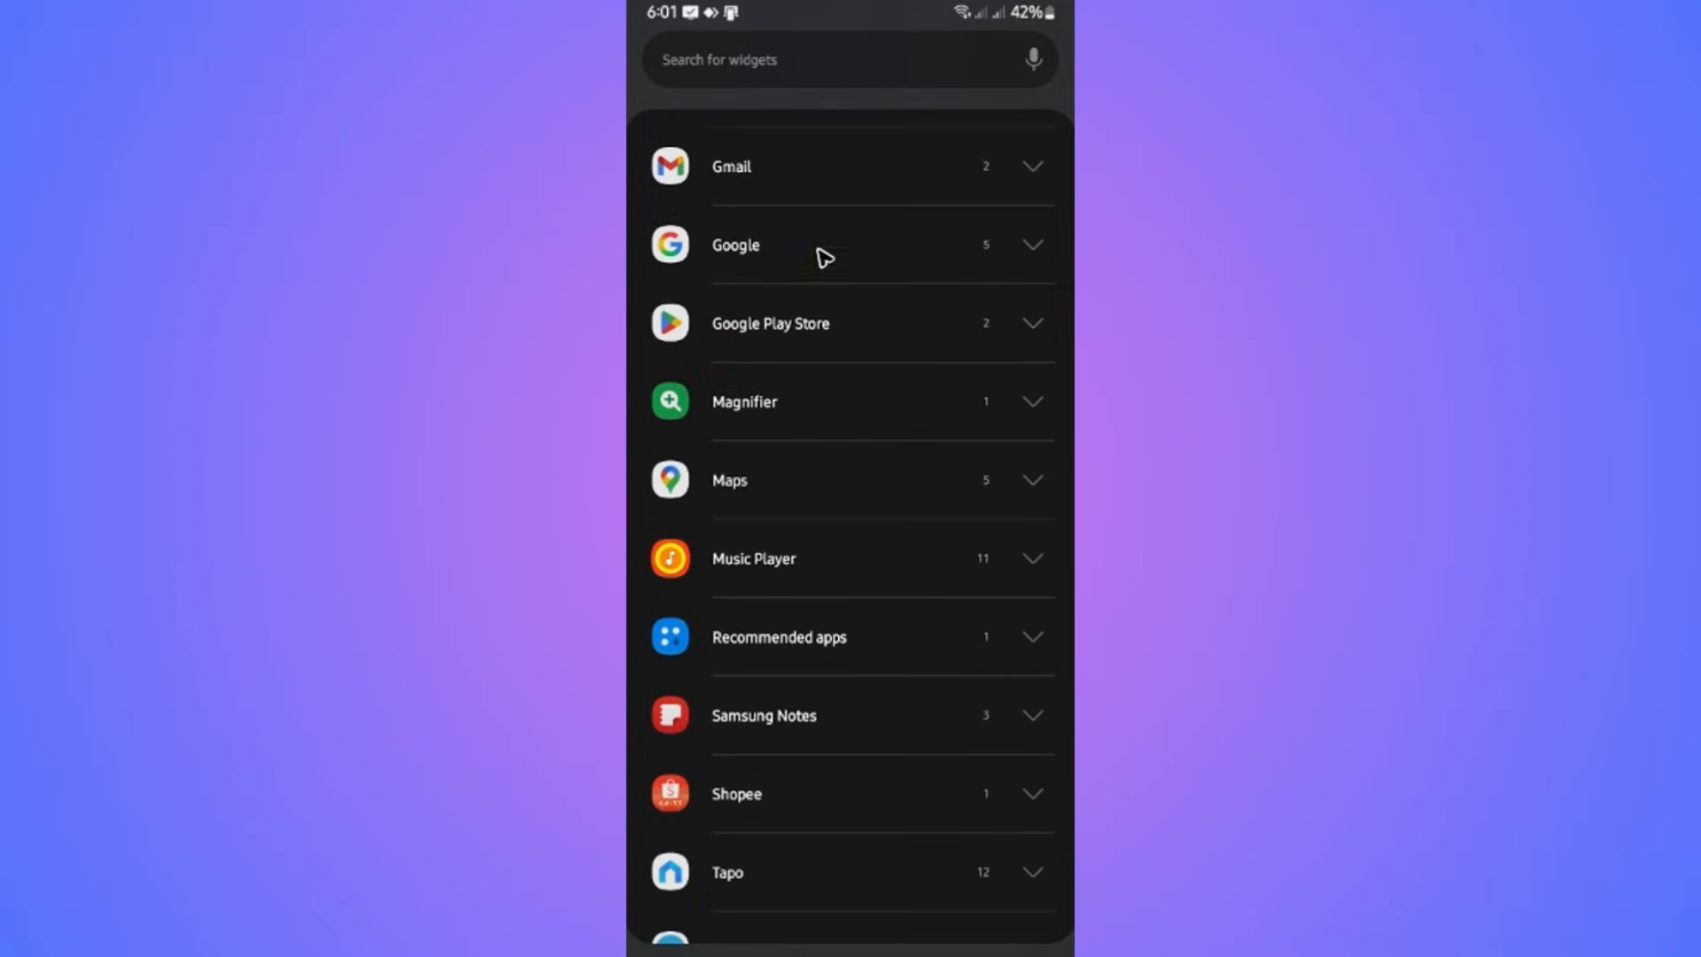
scroll(816, 253, "up", 4)
scroll(811, 664, "up", 1)
scroll(824, 476, "up", 3)
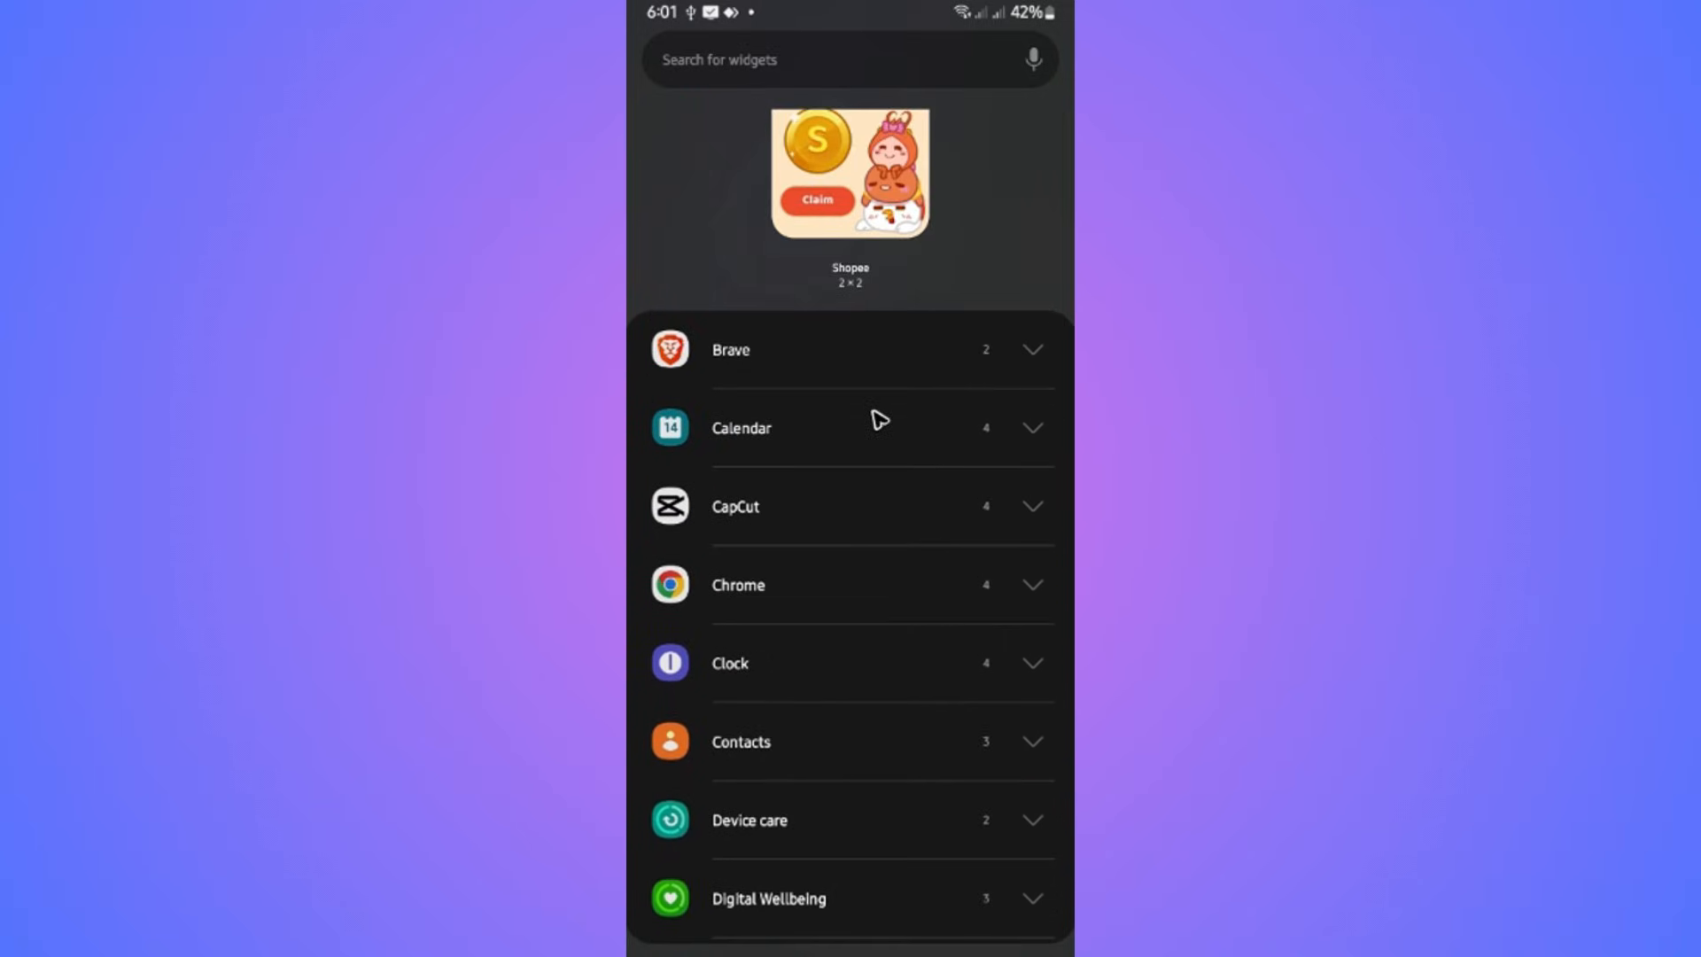
- Expand the Clock app's row to reveal its Alarm, Digital, Analog and Dual clock widgets
left_click(774, 674)
scroll(838, 611, "down", 3)
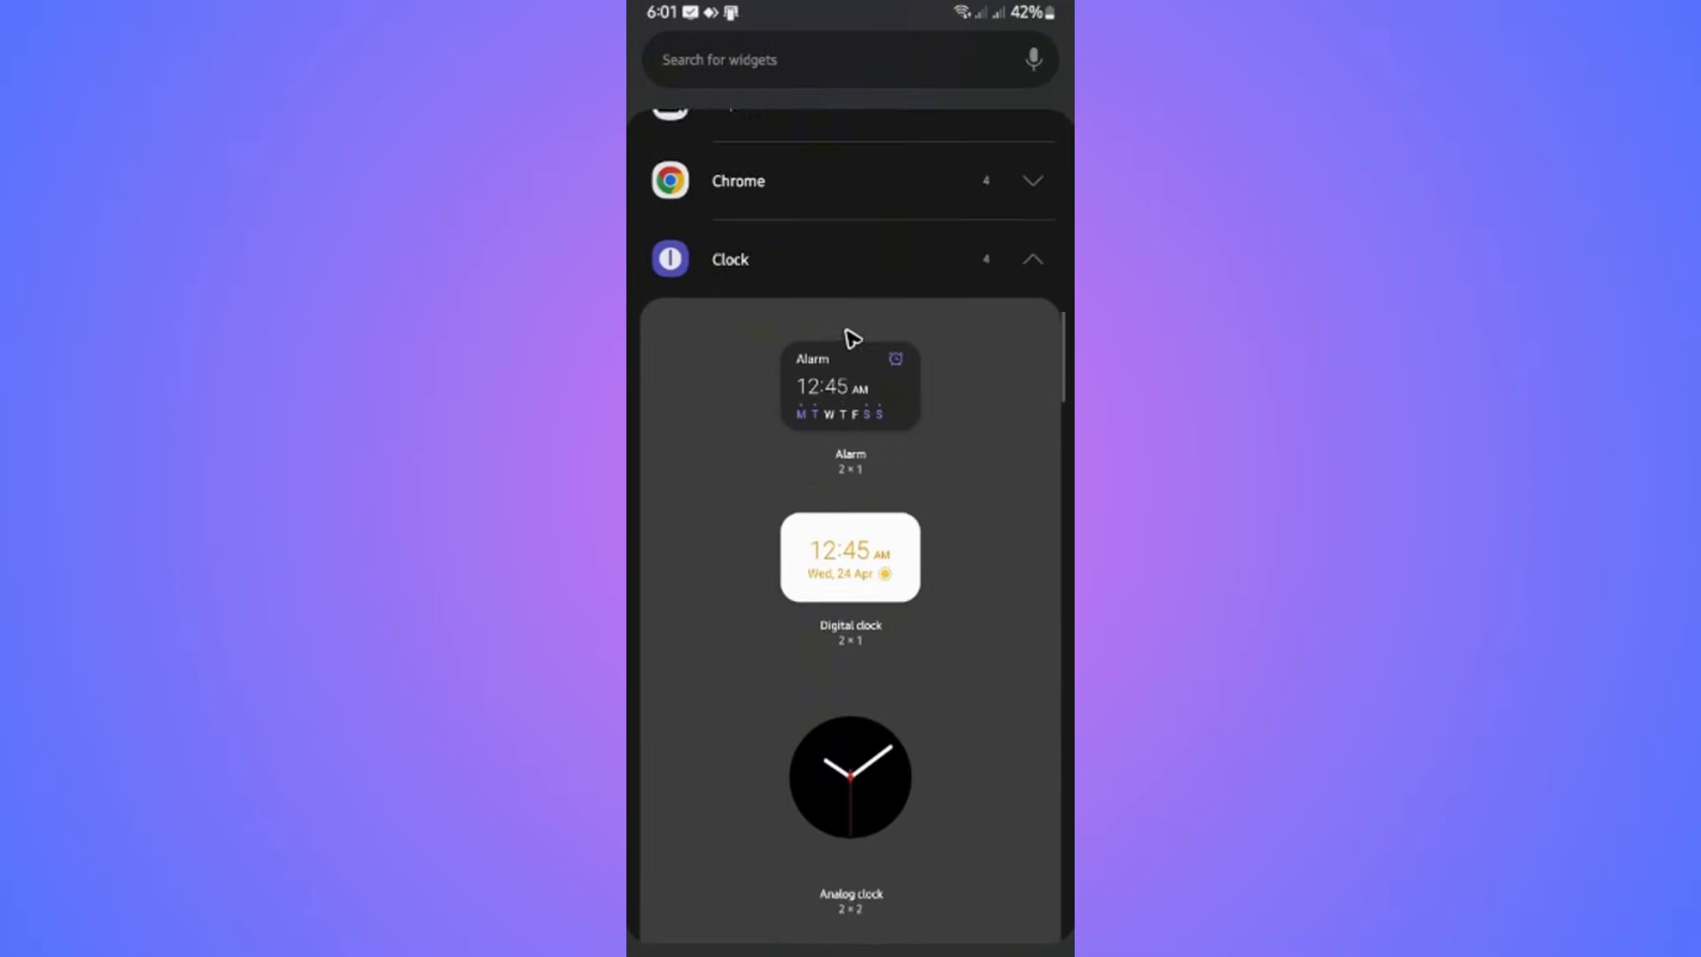
scroll(851, 399, "down", 2)
scroll(931, 665, "down", 2)
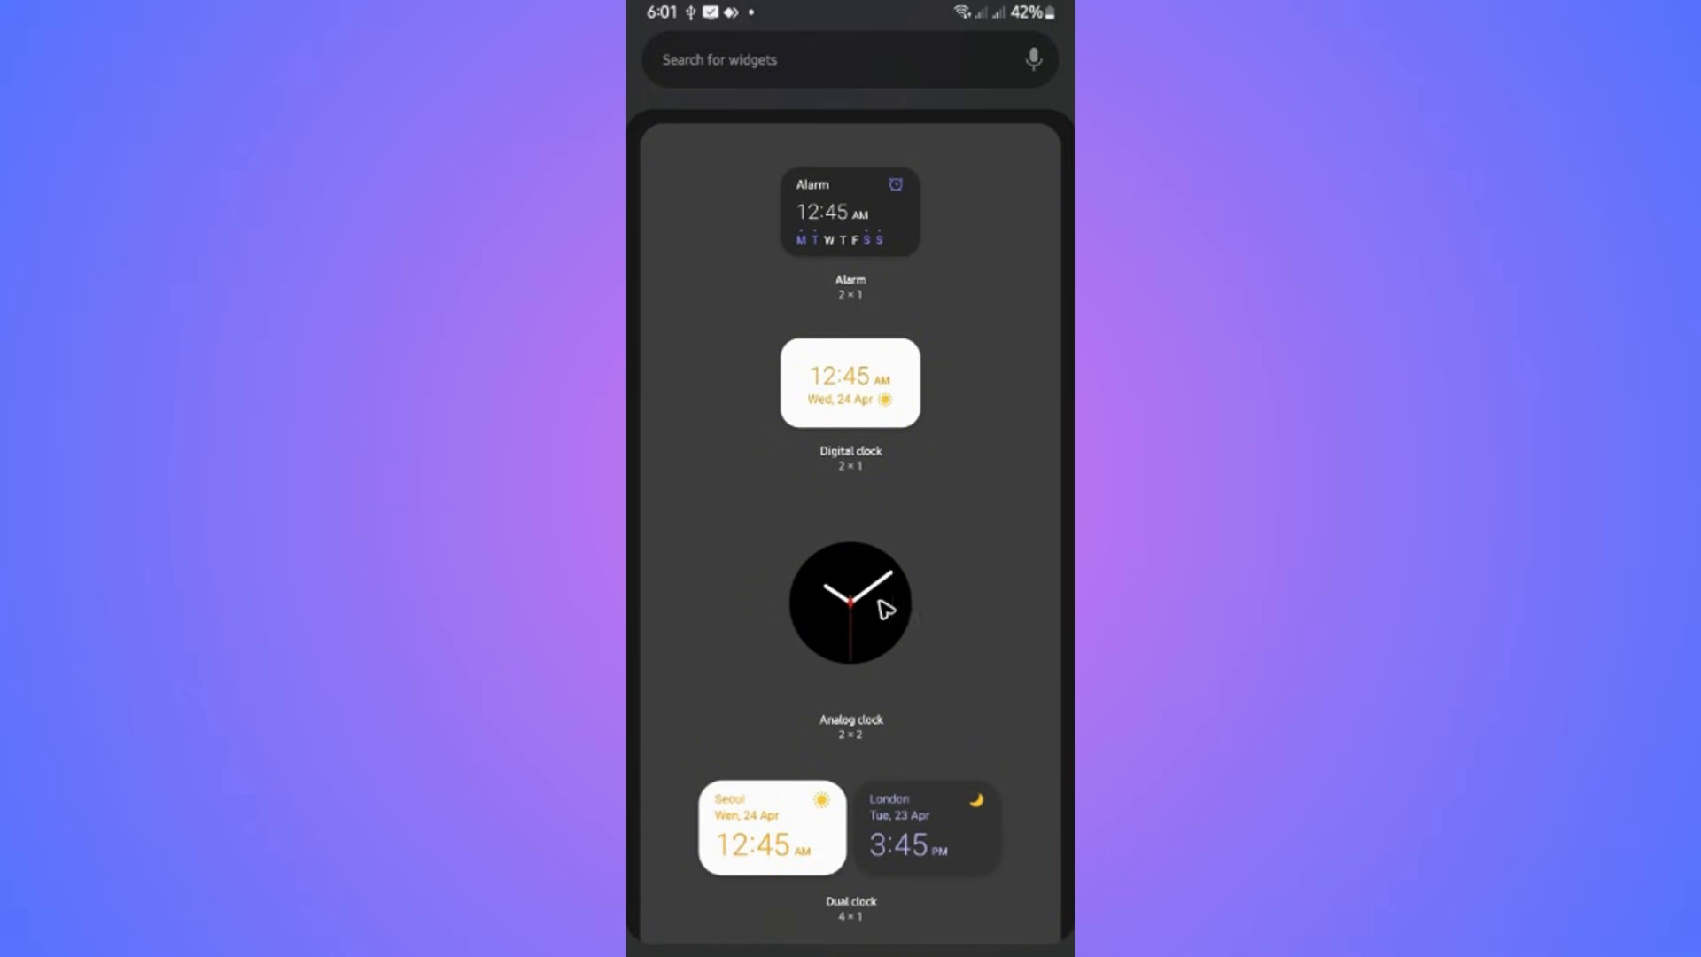
scroll(885, 608, "down", 2)
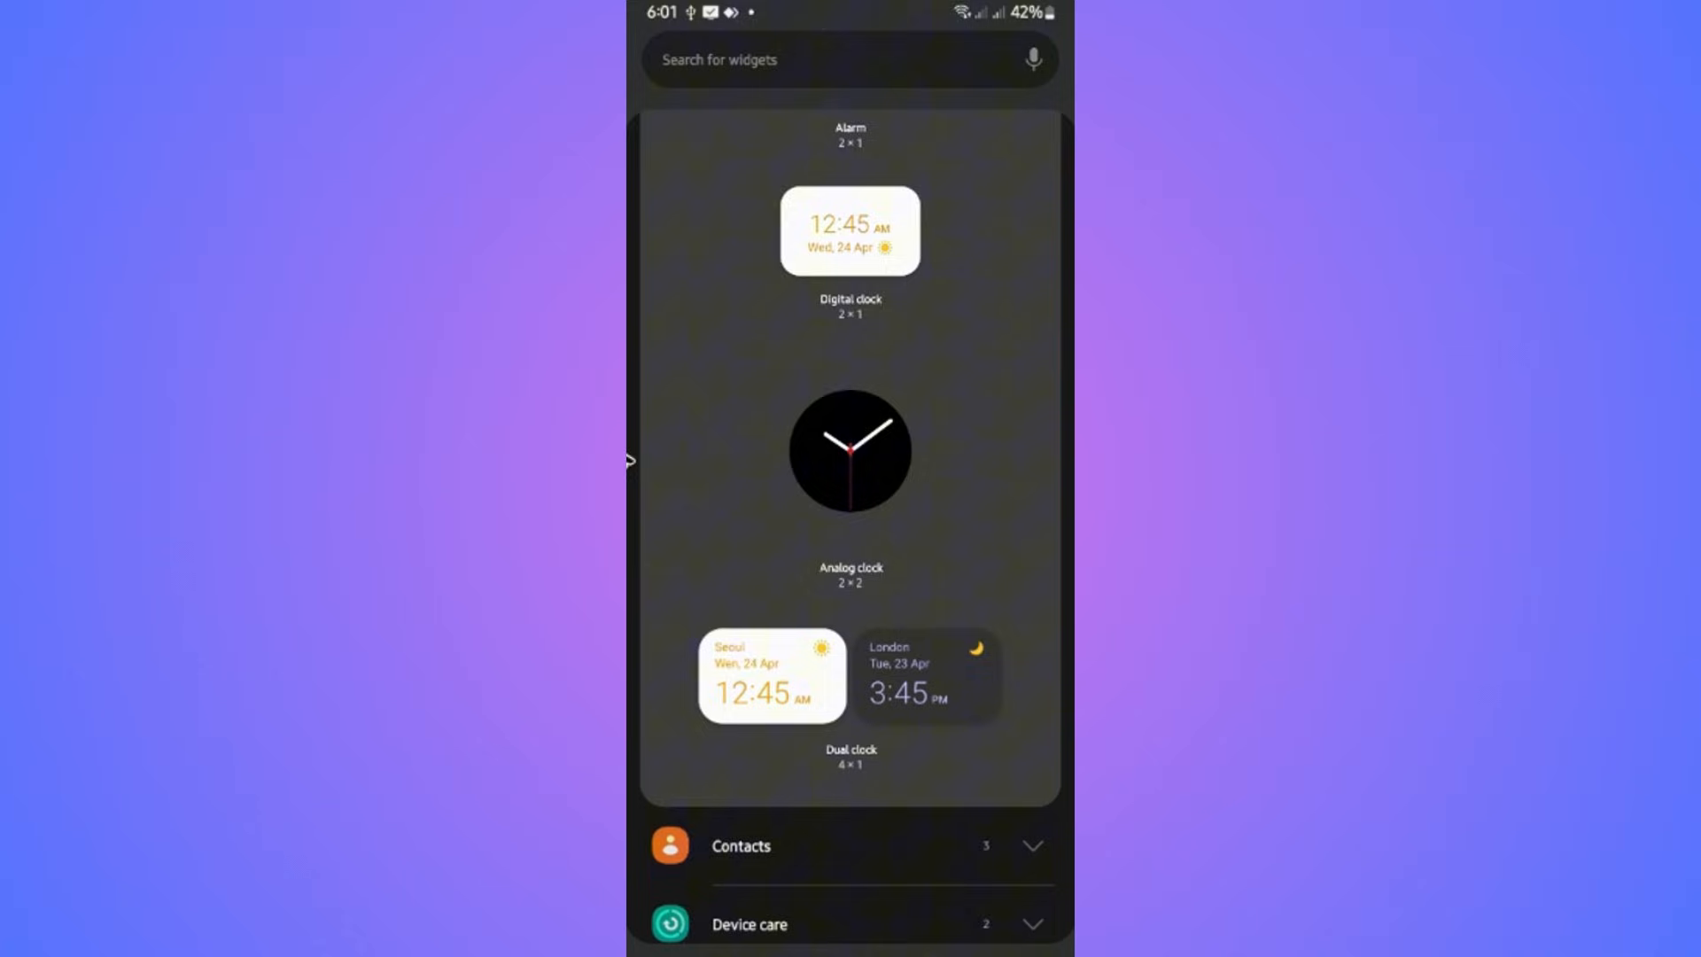
scroll(878, 600, "up", 3)
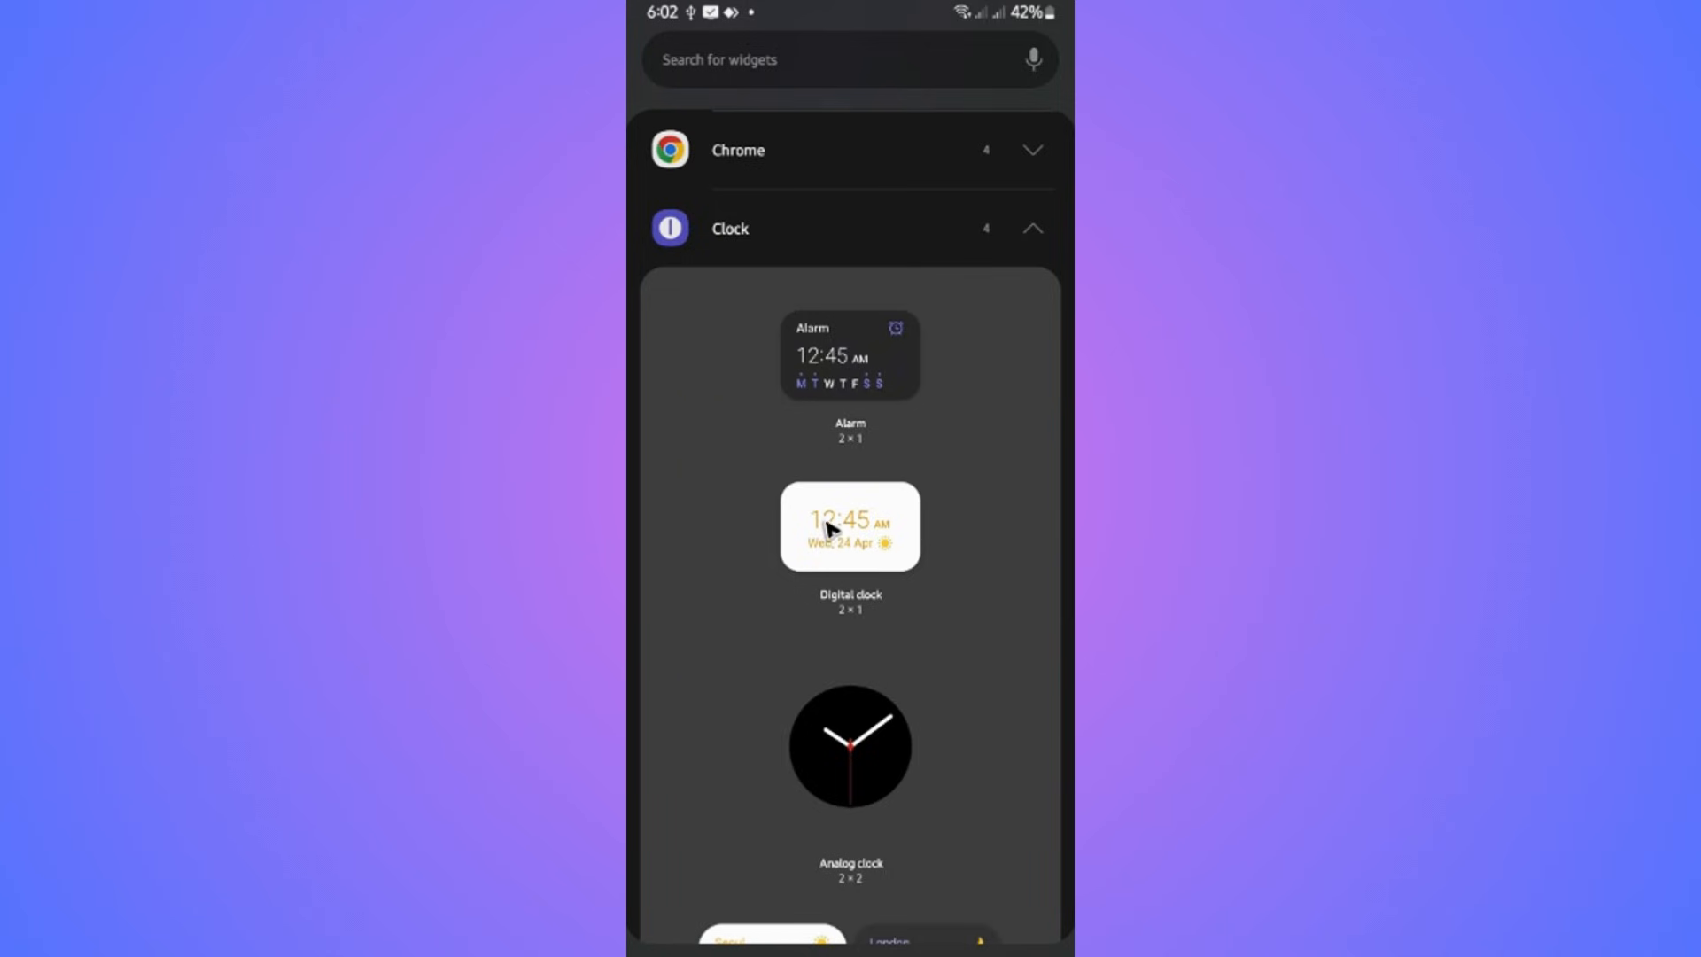
- Add the Digital clock 2×1 widget with time and date to a home screen page
left_click(850, 547)
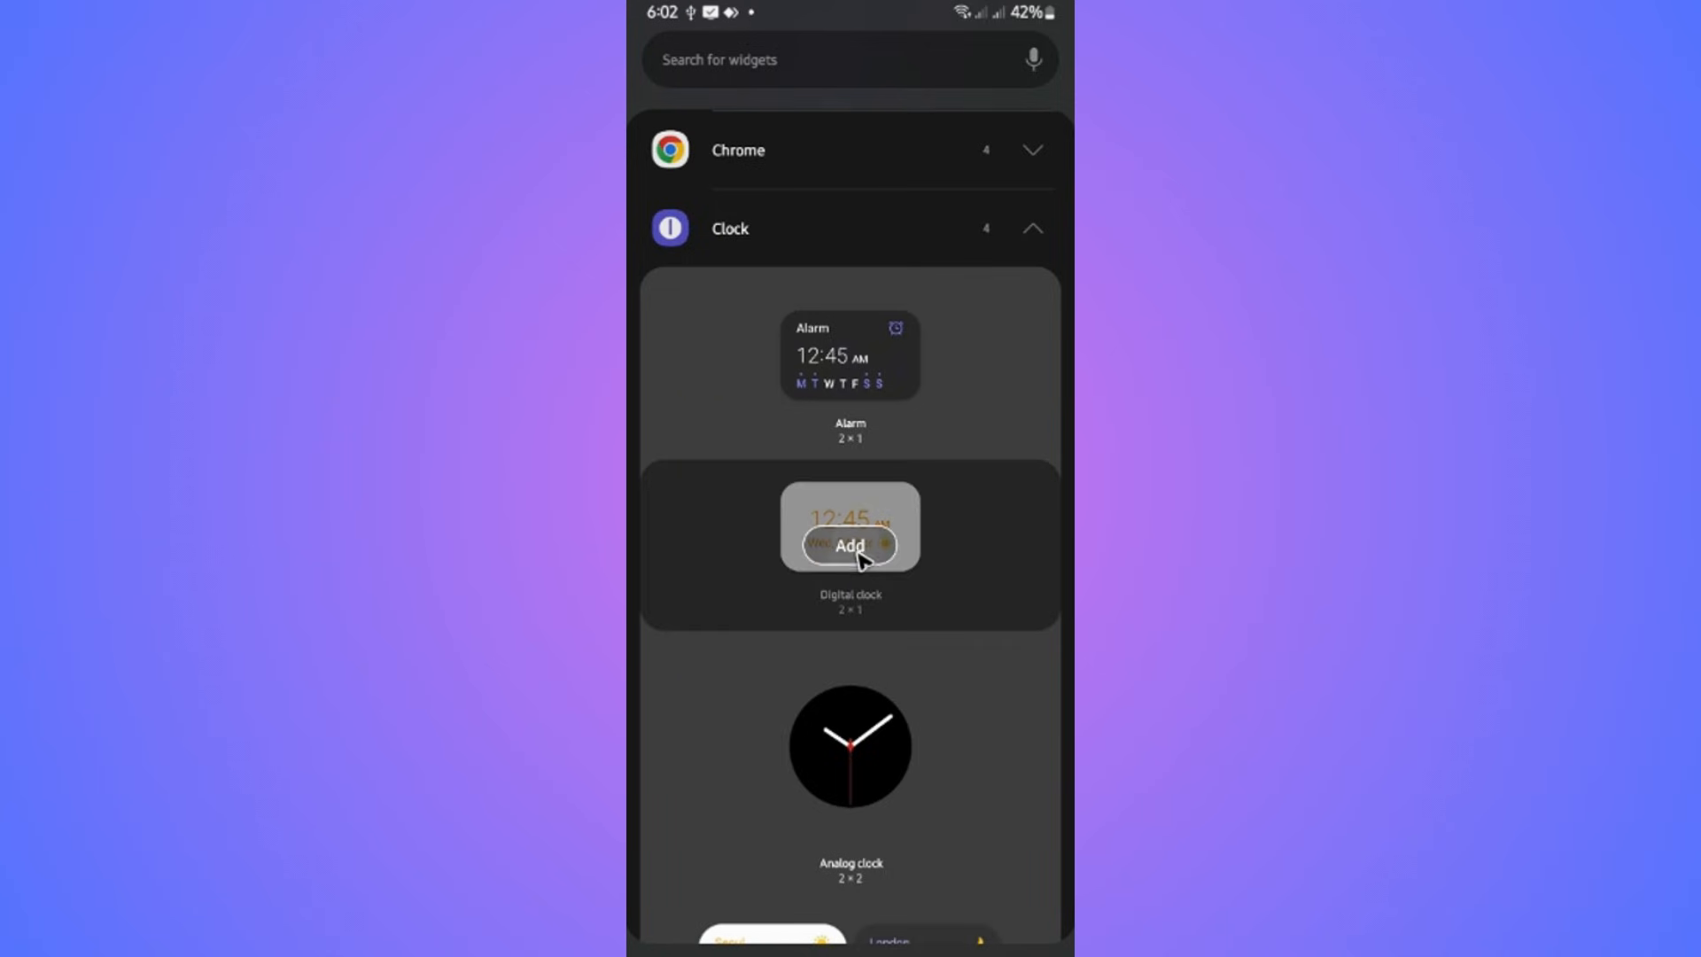
left_click(861, 559)
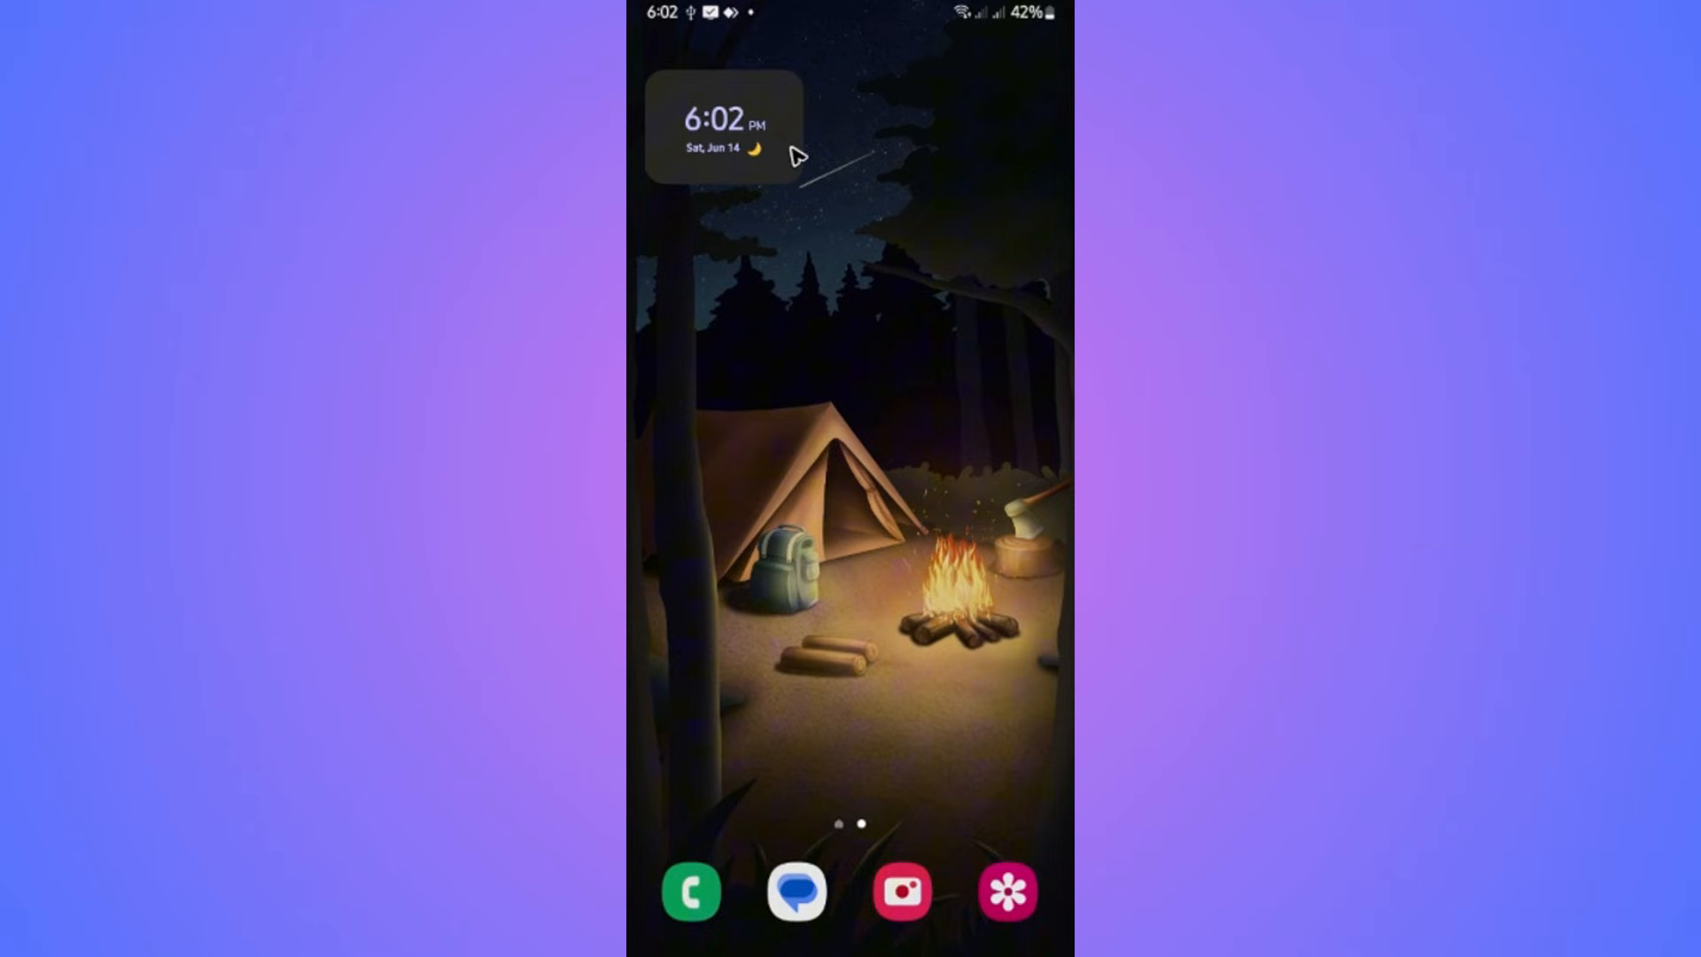
mouse_move(823, 583)
left_mouse_down()
mouse_move(967, 457)
mouse_move(785, 466)
left_mouse_up()
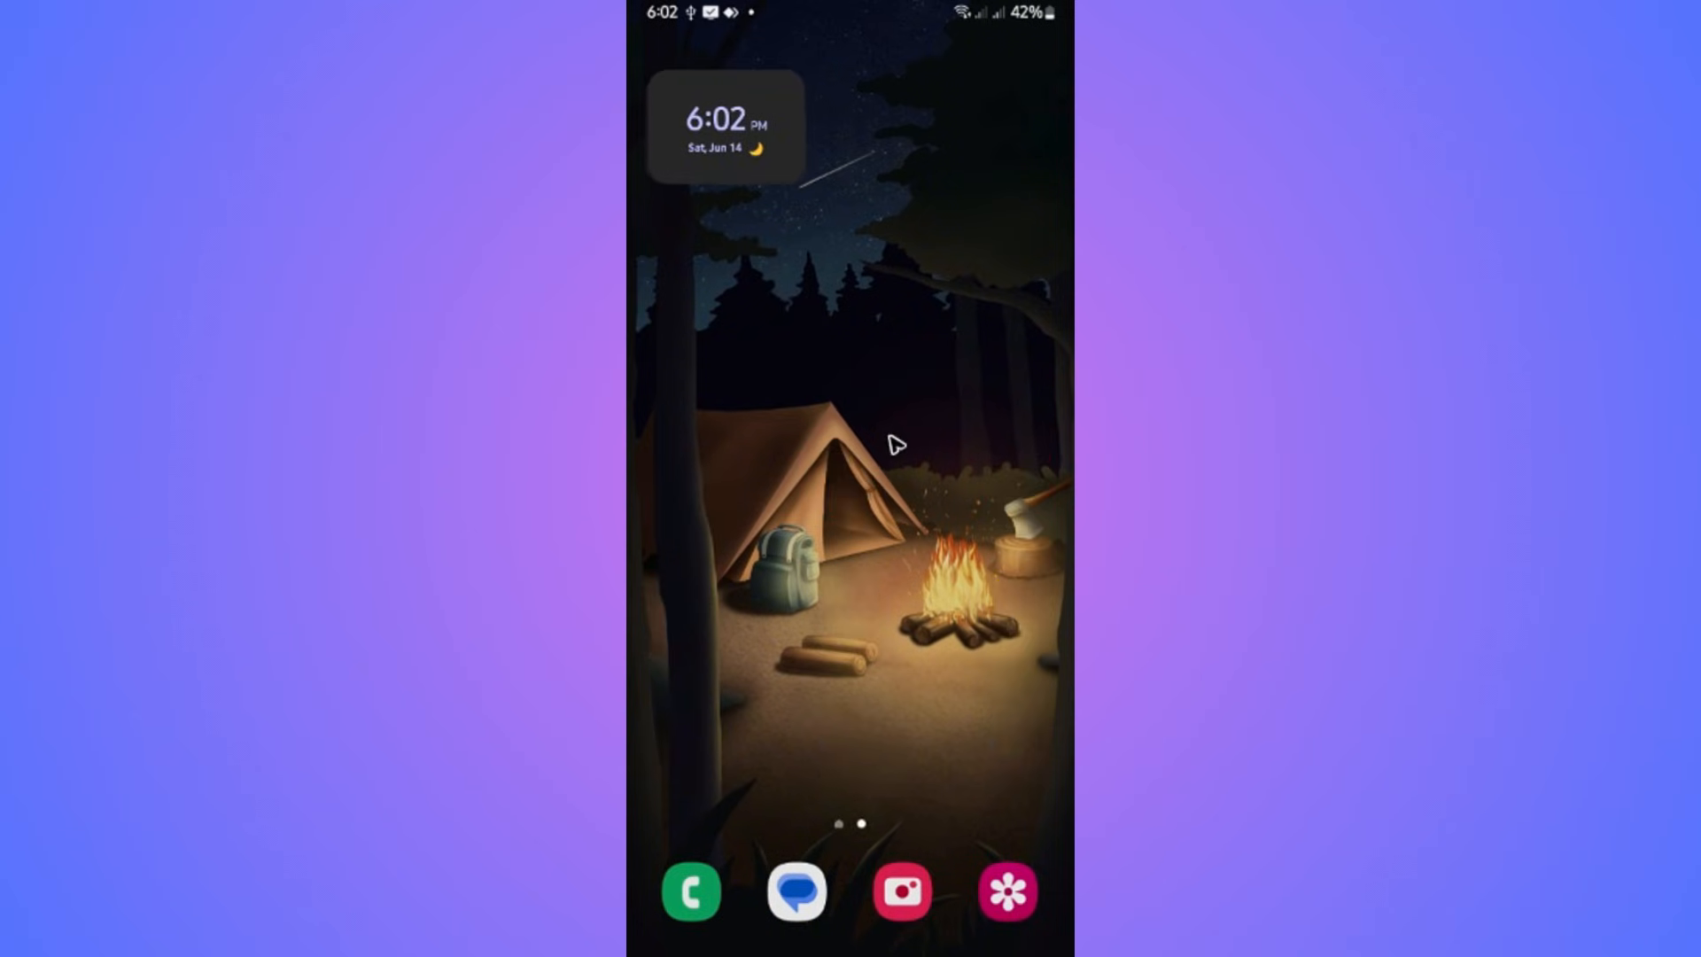
- Drag the Digital clock widget onto the first page's top right corner
left_click(741, 98)
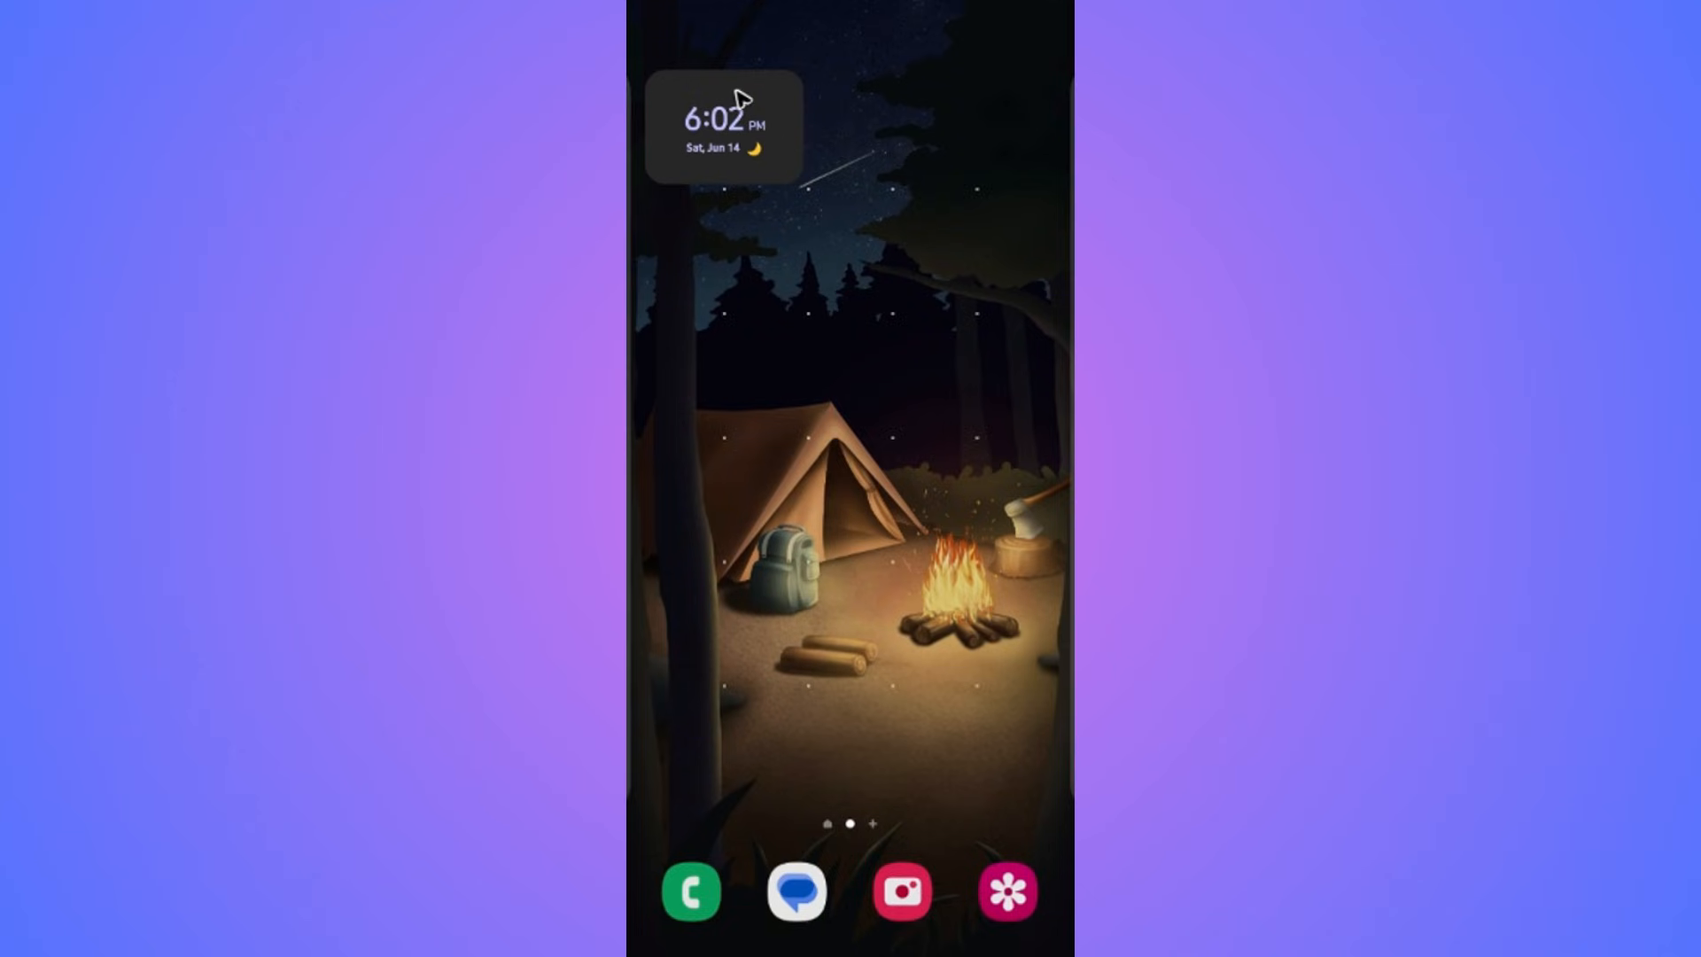
mouse_move(734, 100)
left_mouse_down()
mouse_move(842, 194)
mouse_move(749, 38)
mouse_move(974, 94)
mouse_move(1024, 123)
left_mouse_up()
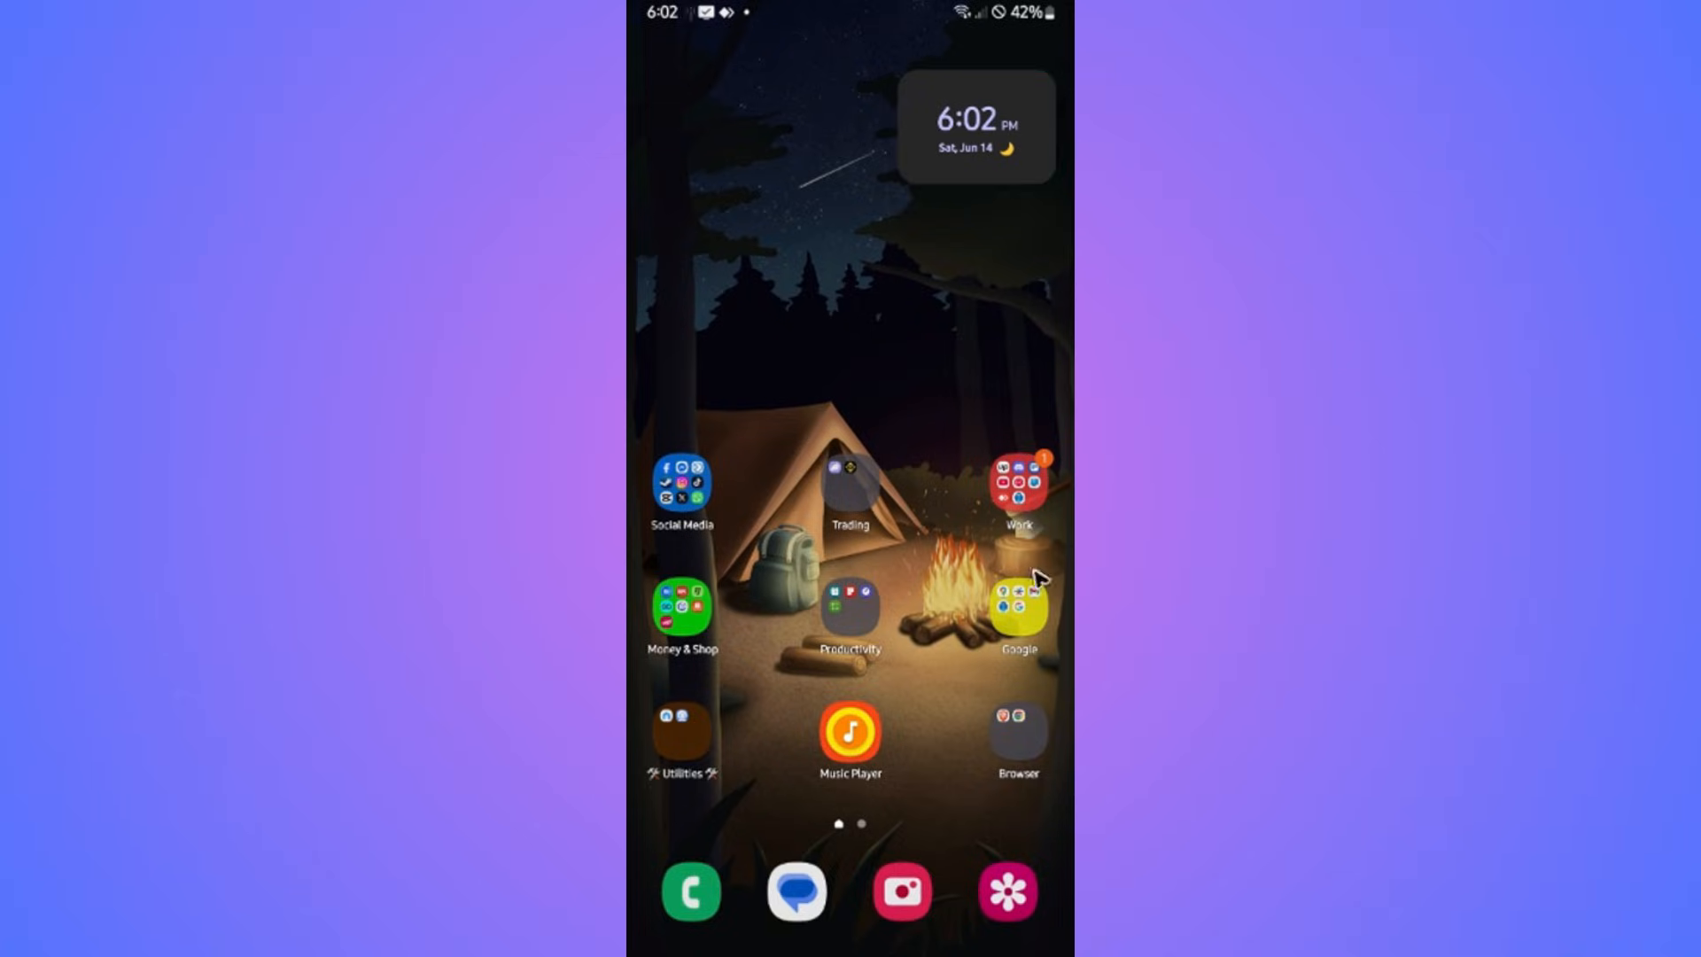
left_click(937, 106)
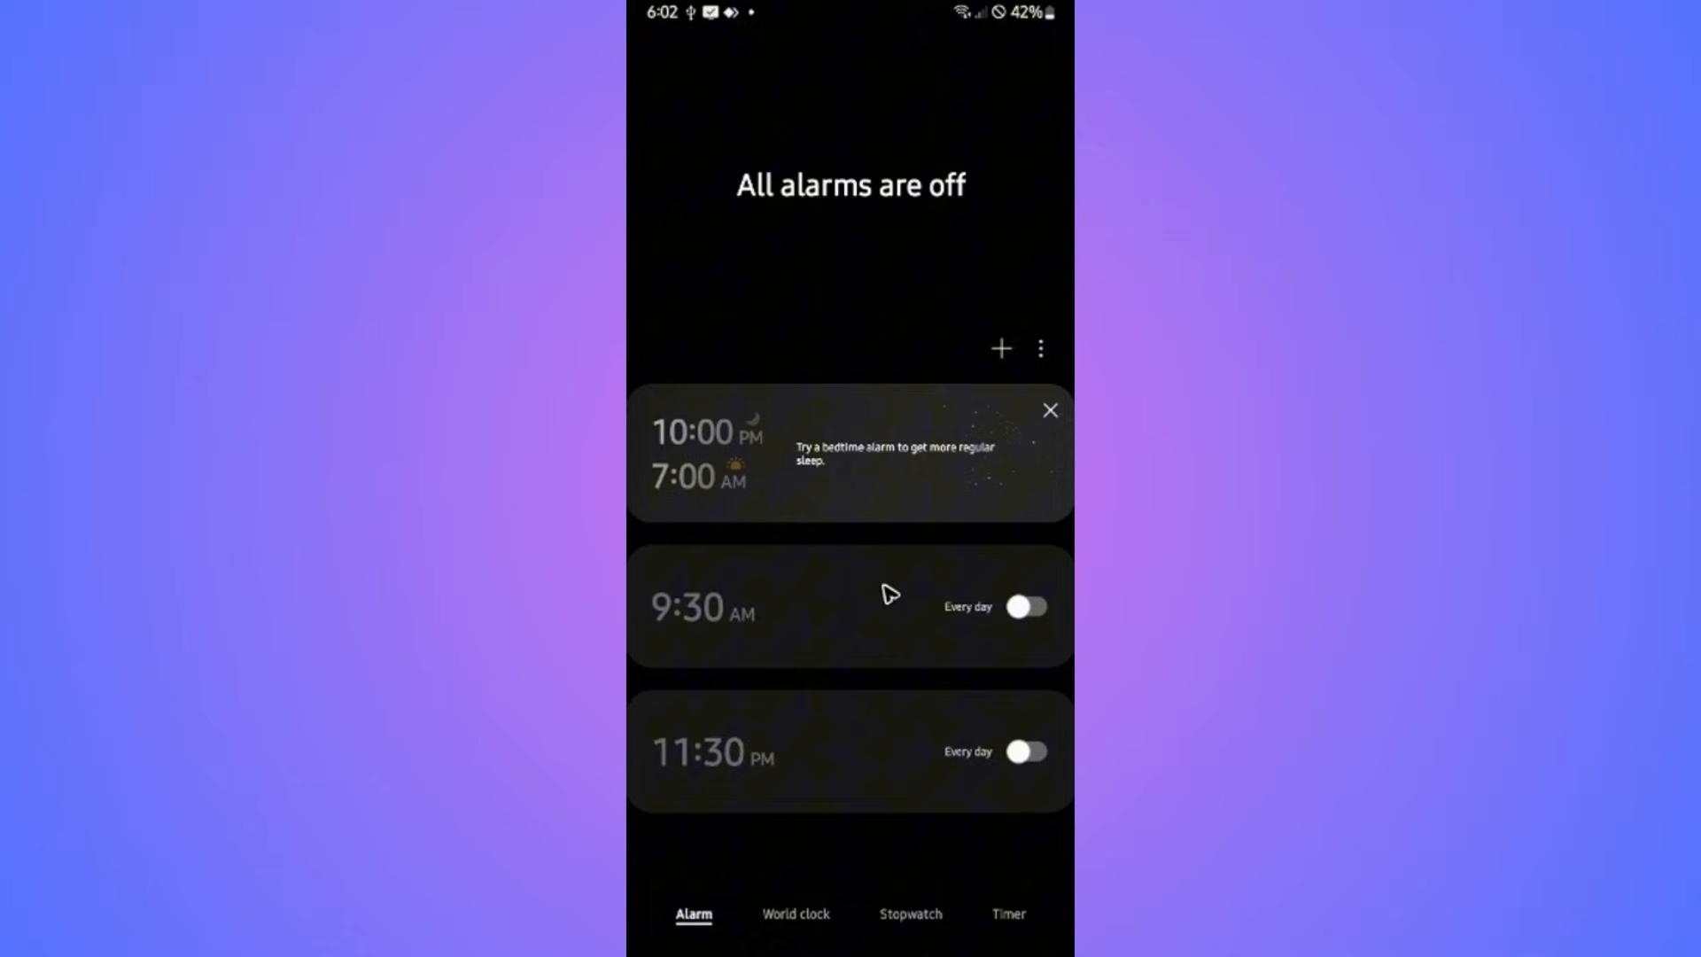
left_click(797, 916)
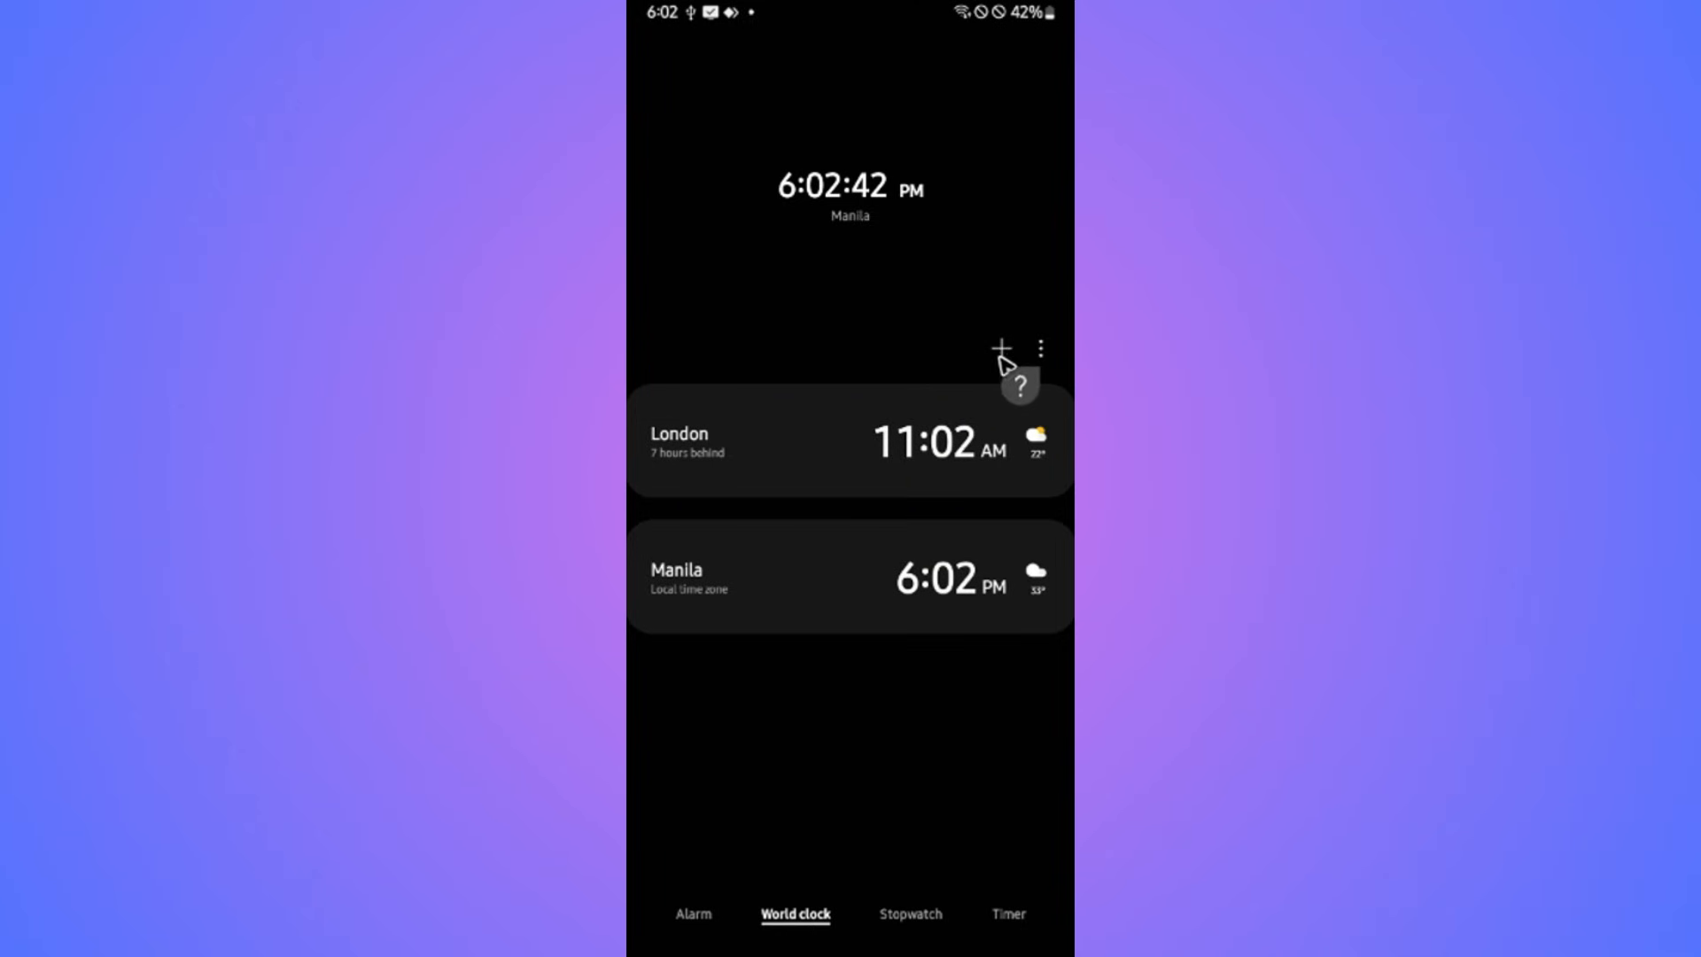
left_click(911, 916)
left_click(1008, 914)
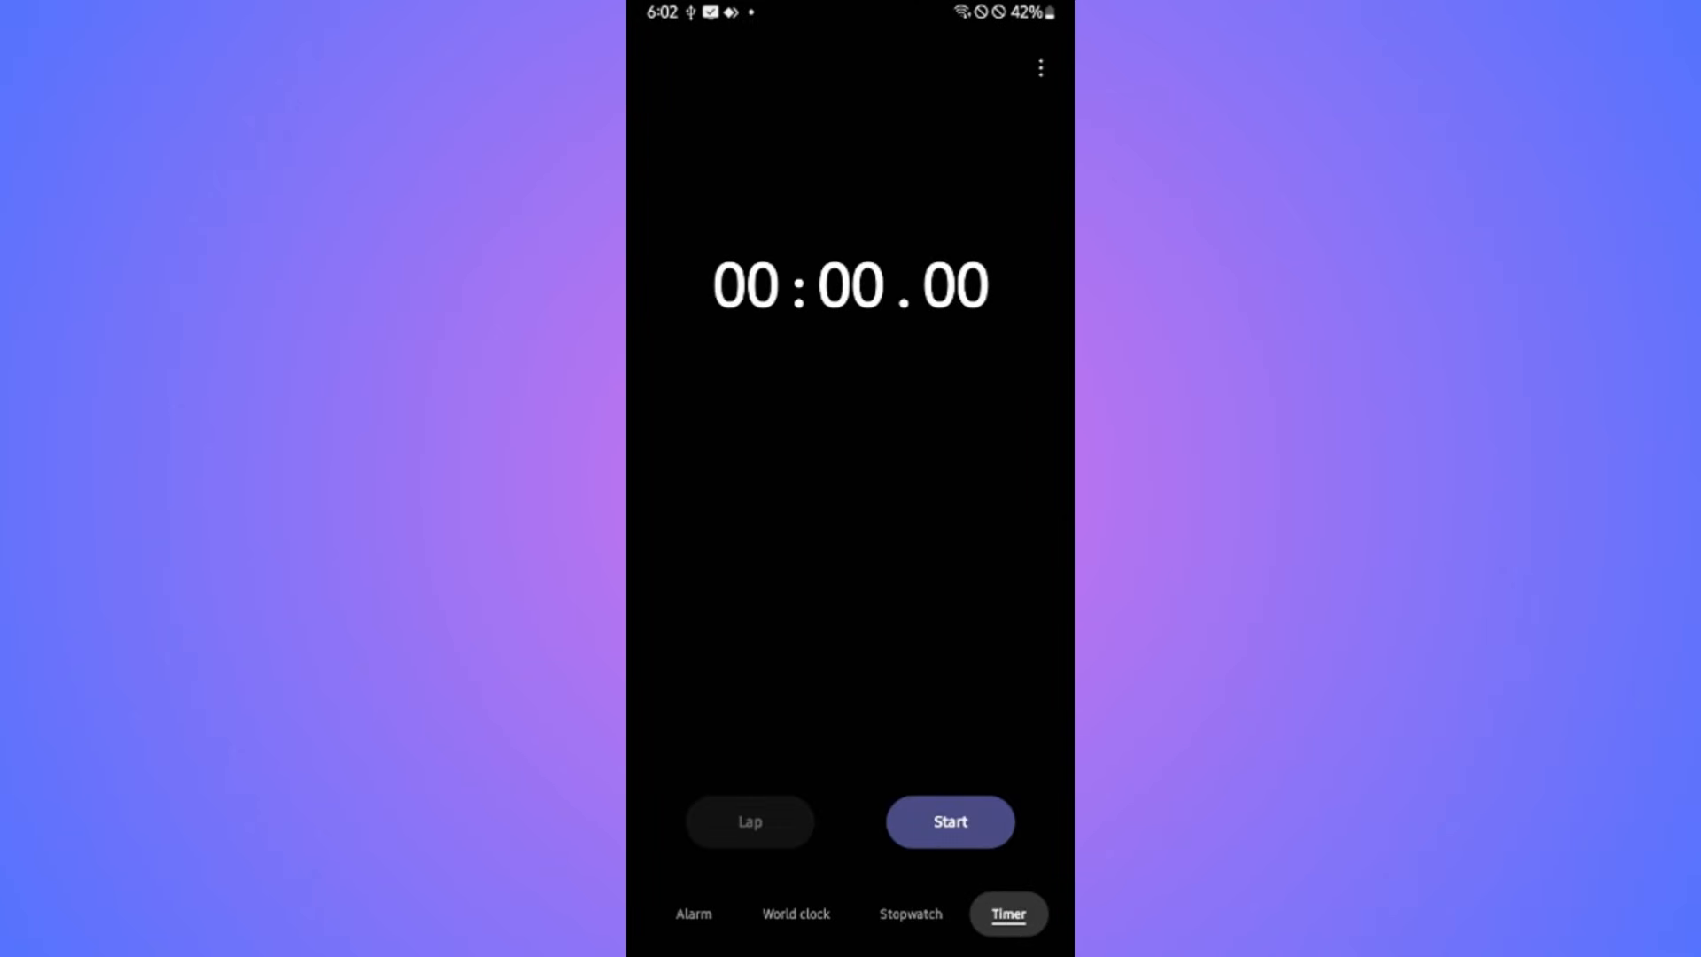
key("super")
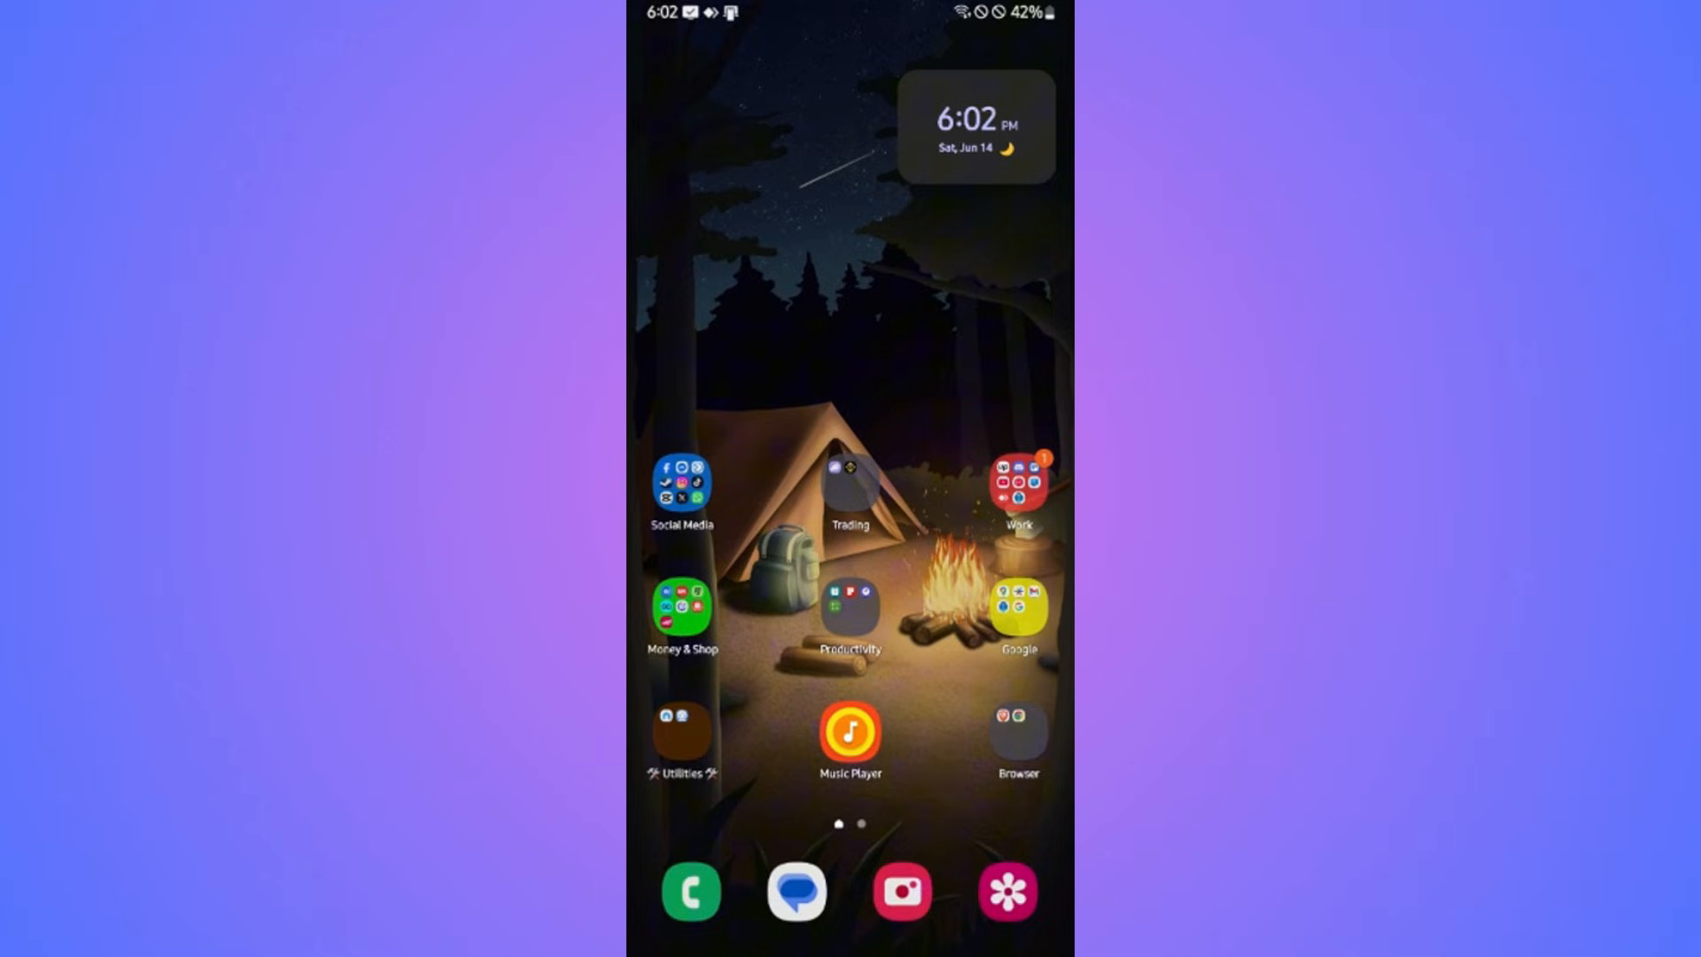